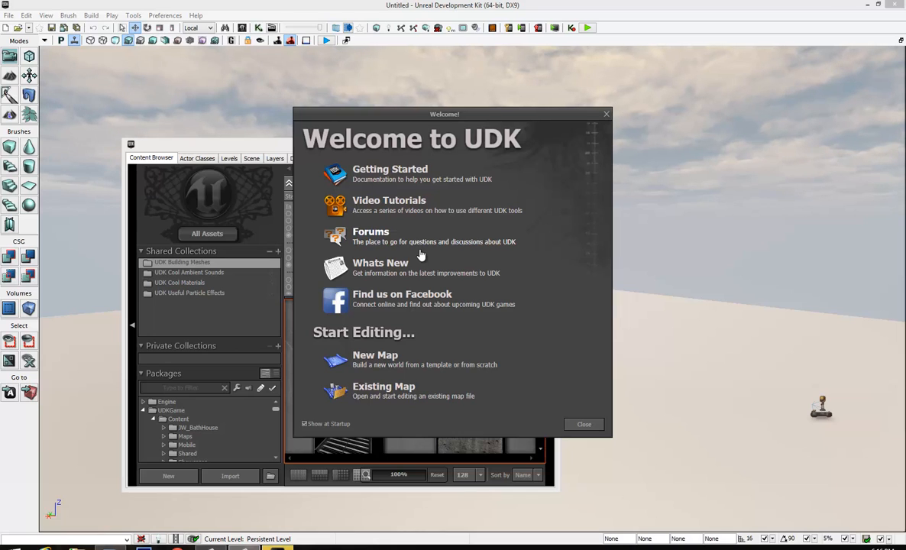
Dismiss the UDK welcome screen and close the Content Browser so the viewport is unobstructed
left_click(603, 116)
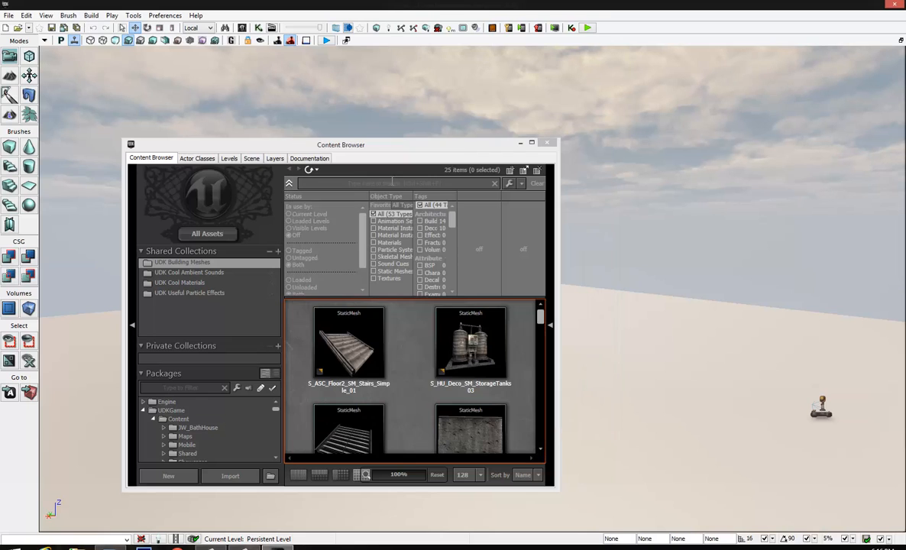
left_click_drag(375, 146, 446, 120)
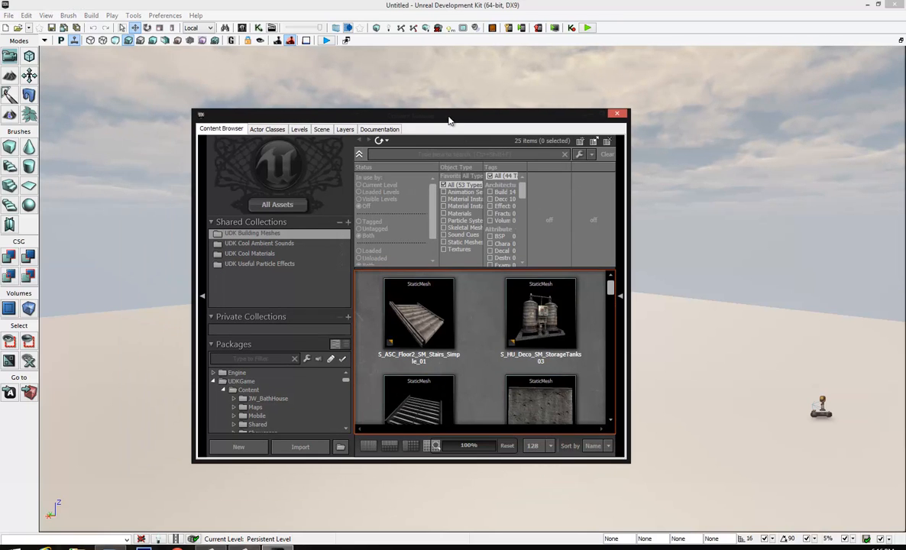
left_click(617, 114)
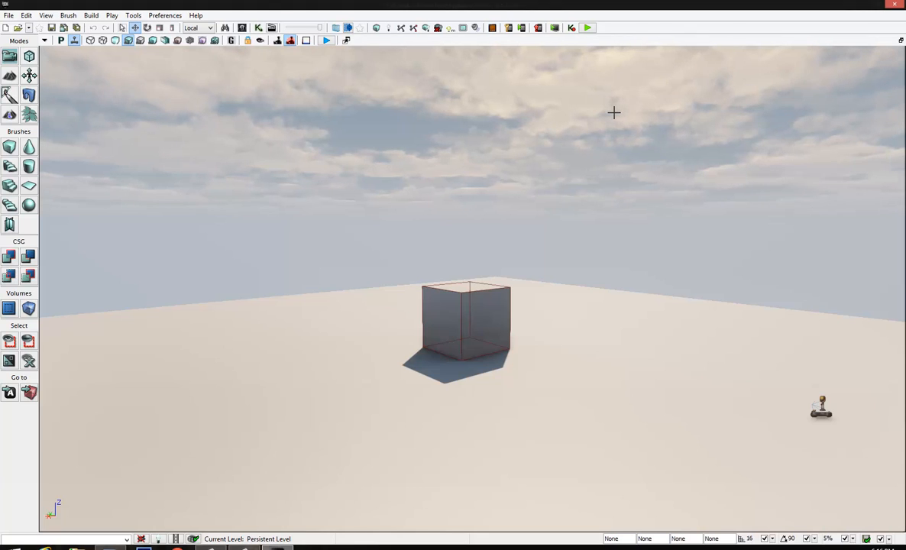
left_click(9, 16)
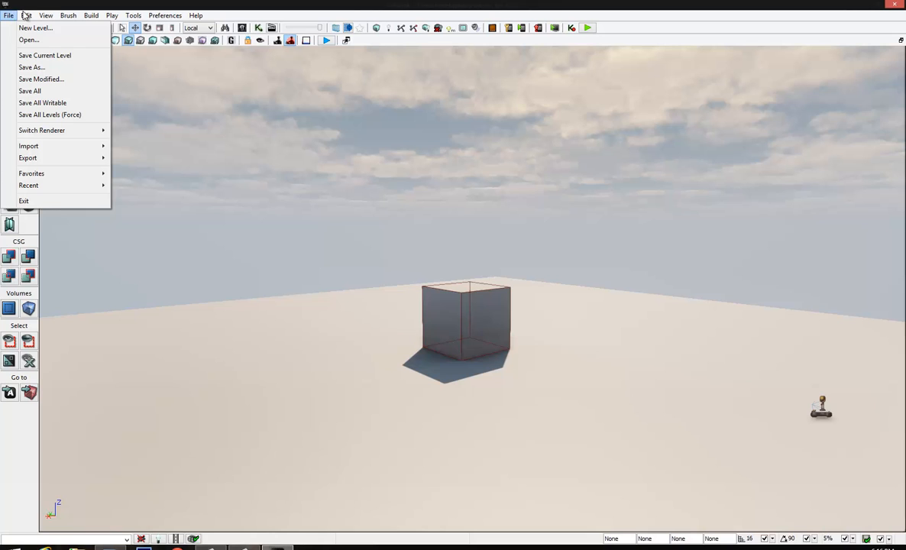
mouse_move(100, 18)
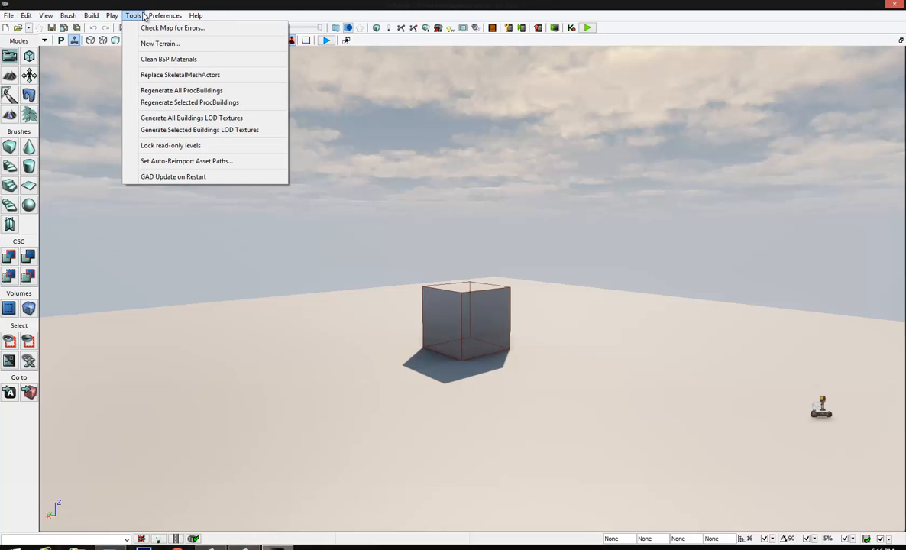
mouse_move(48, 16)
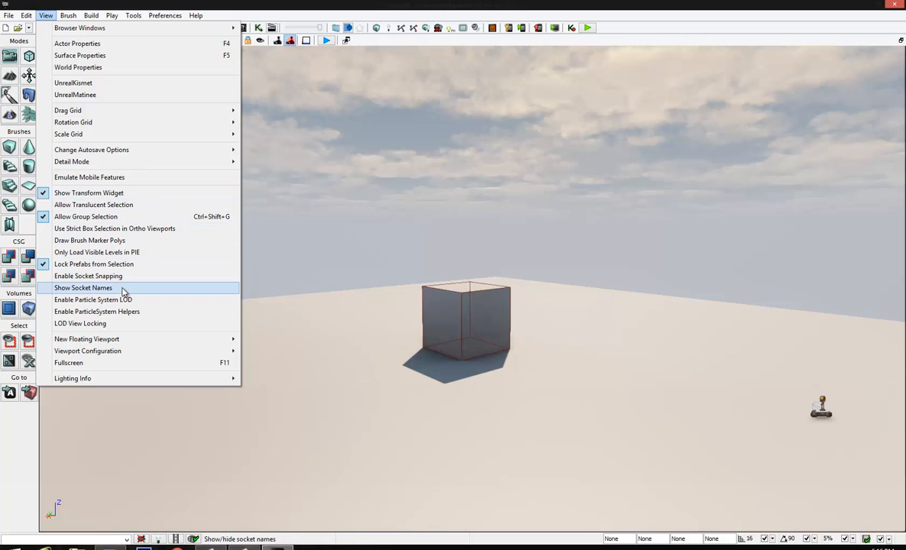
left_click(57, 18)
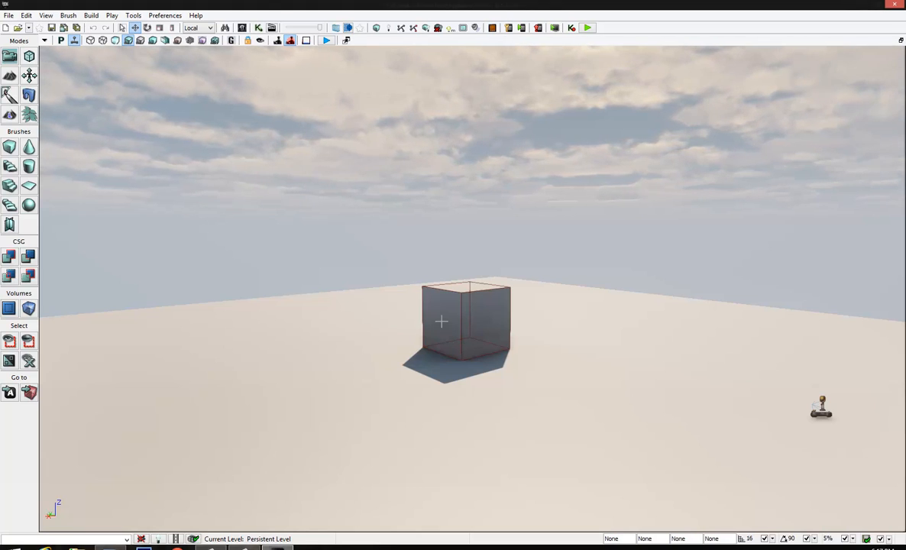
Select the cube in the viewport, move it aside, and undo the move
left_click(478, 307)
left_click_drag(426, 324, 361, 335)
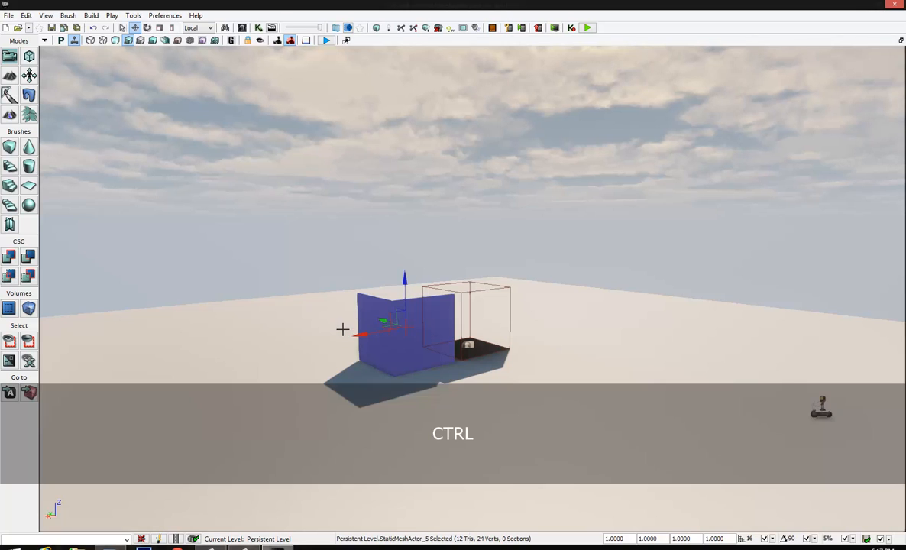
key("ctrl+z")
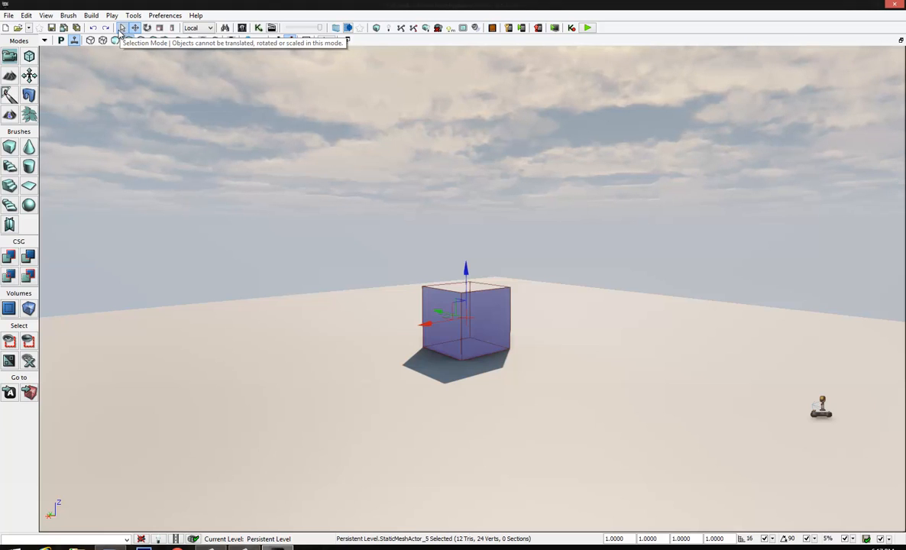
Switch the selected cube through selection, translation, rotation, uniform scaling and non-uniform scaling modes
left_click(121, 29)
left_click(134, 30)
left_click(146, 29)
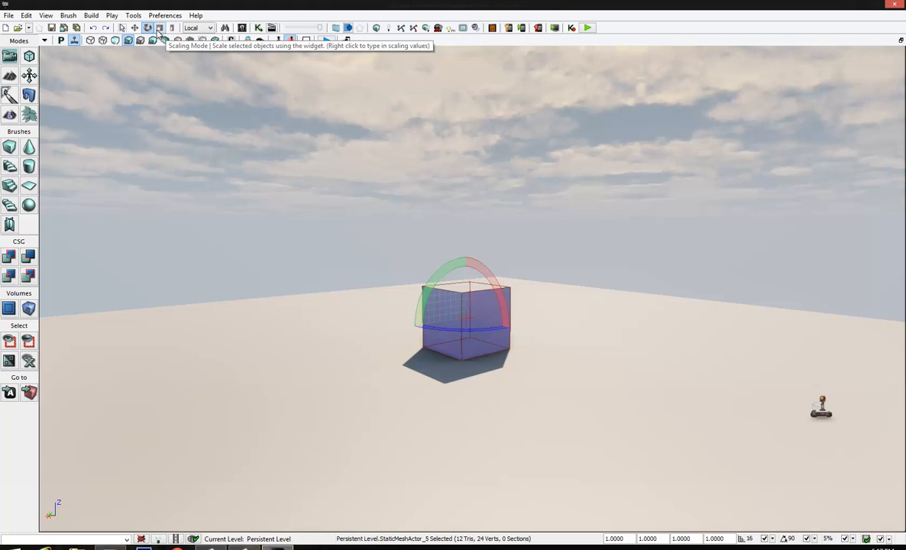
left_click(160, 31)
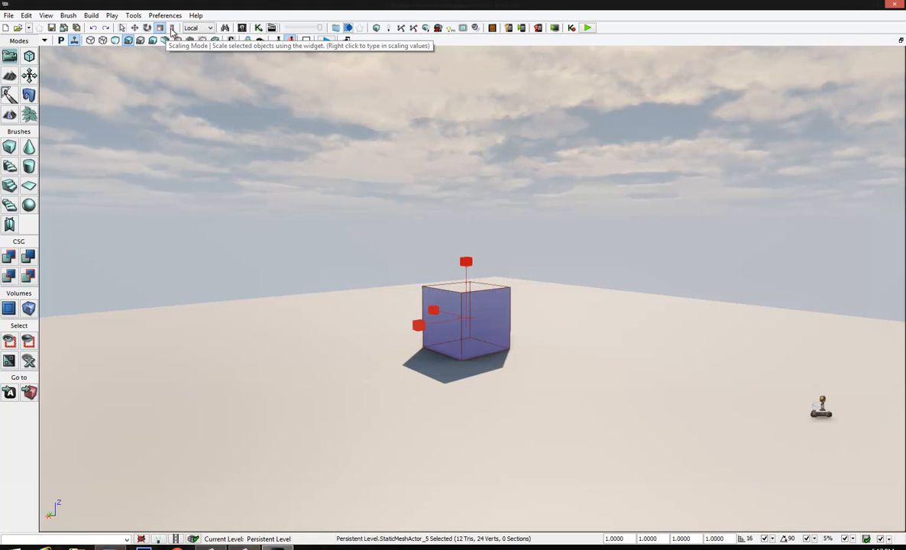
left_click(171, 28)
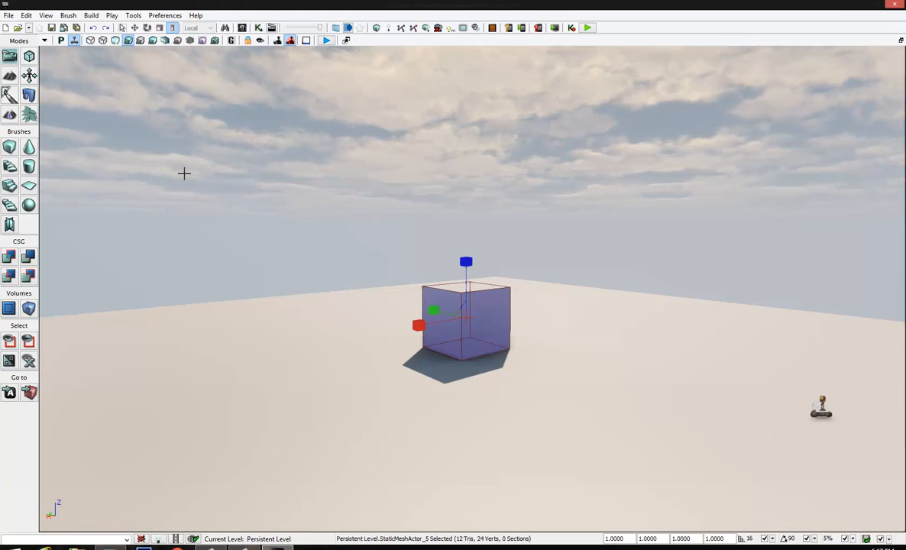
Cycle repeatedly through the cube's transform widgets, ending on the translation widget
key("space")
key("space")
key("space")
key("space")
key("space")
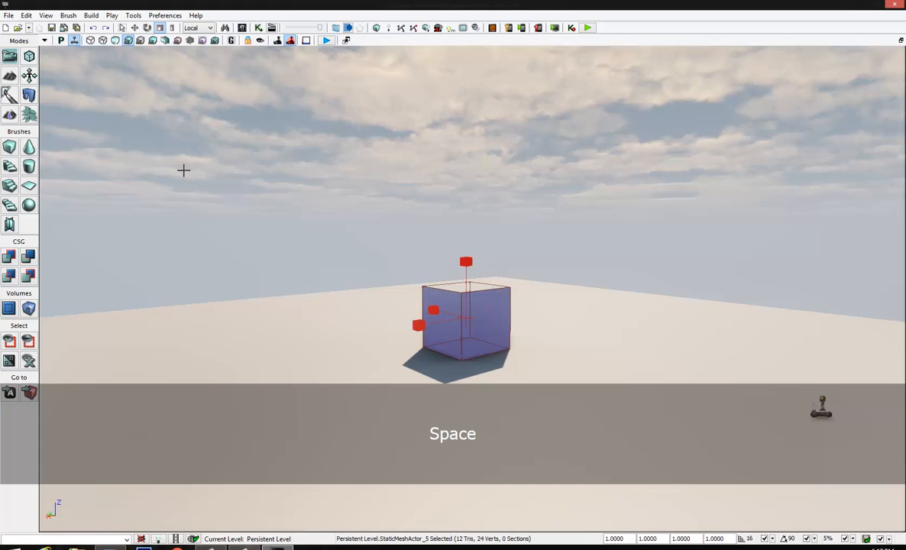
key("space")
key("space")
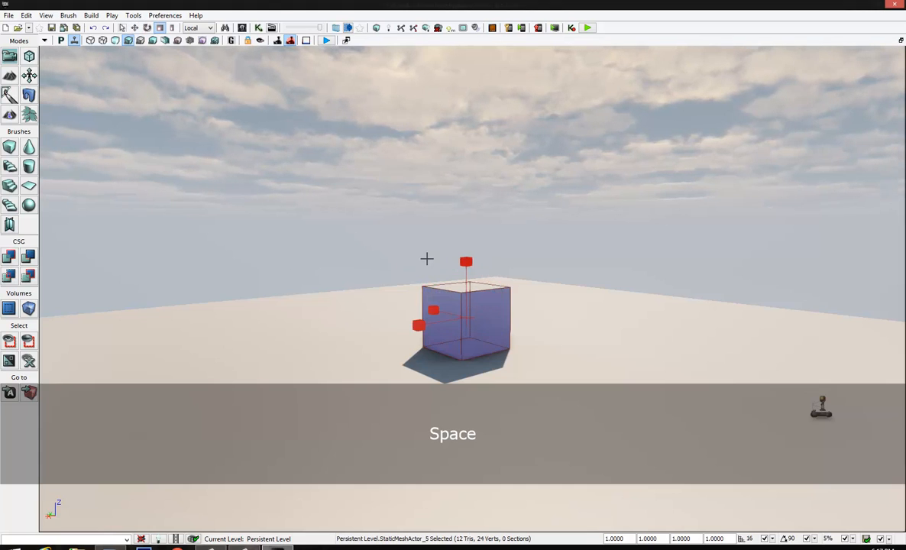
key("space")
key("space")
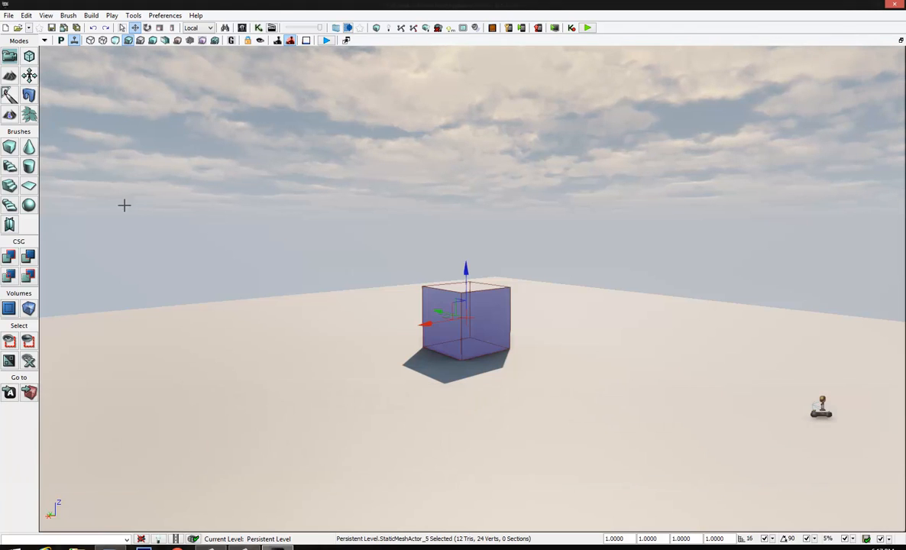
View the reference coordinate system choices and keep Local
left_click(197, 32)
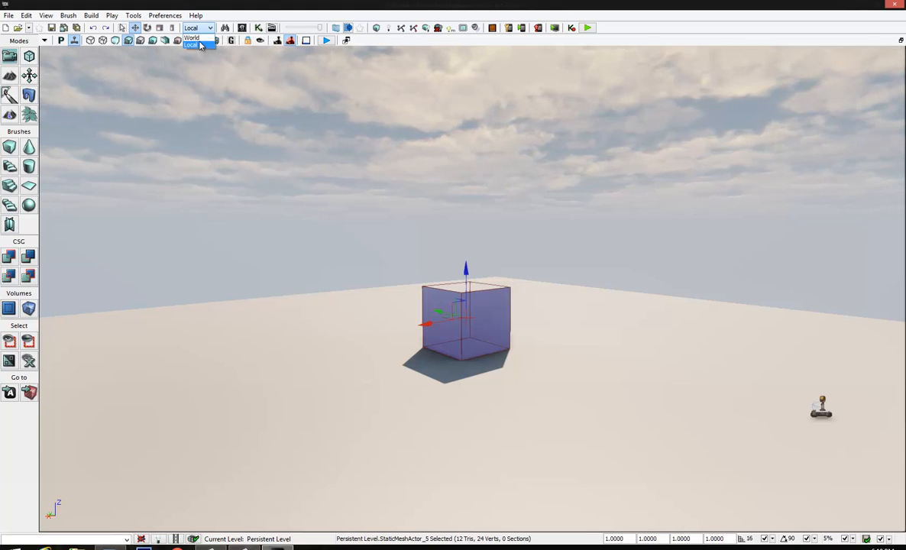
left_click(200, 29)
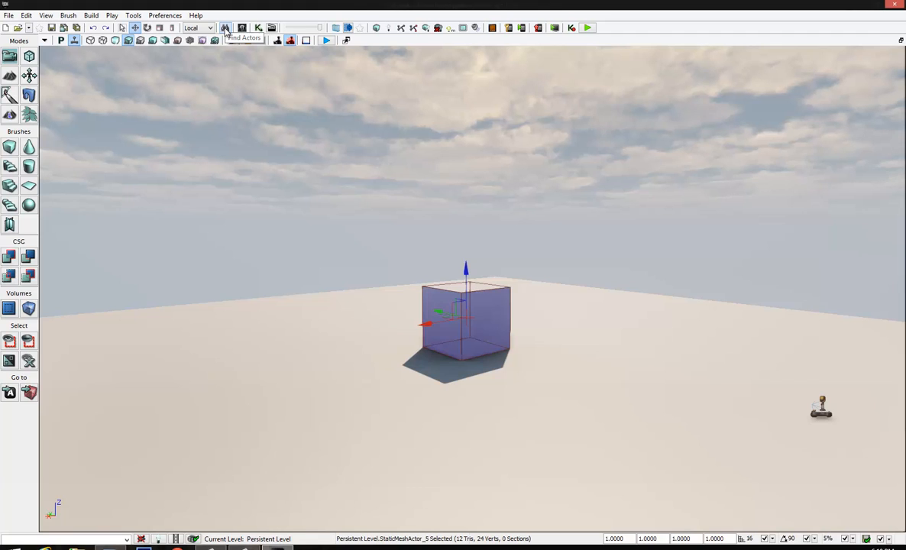
Locate the Brush_0 actor with Find Actors, go to it in the viewport, and close the search window
left_click(225, 29)
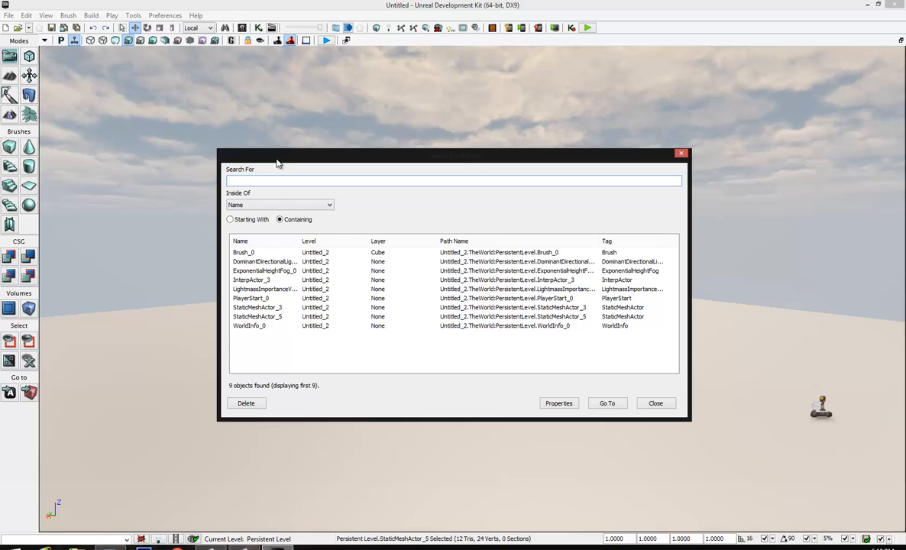
left_click_drag(319, 156, 610, 159)
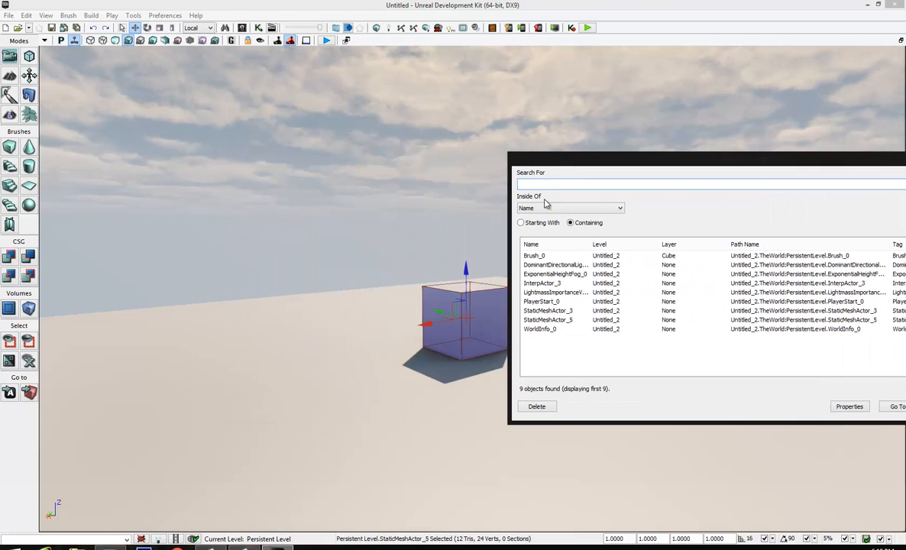
left_click(534, 257)
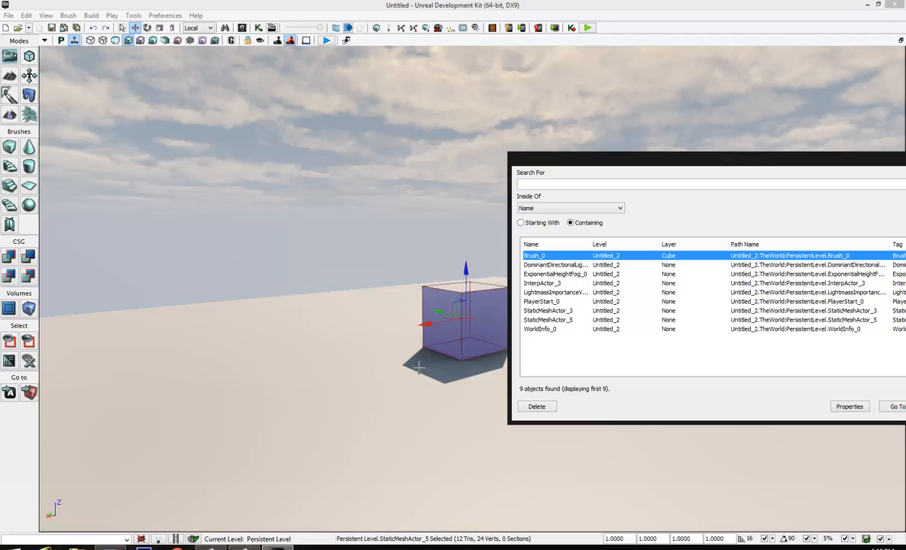
double_click(551, 257)
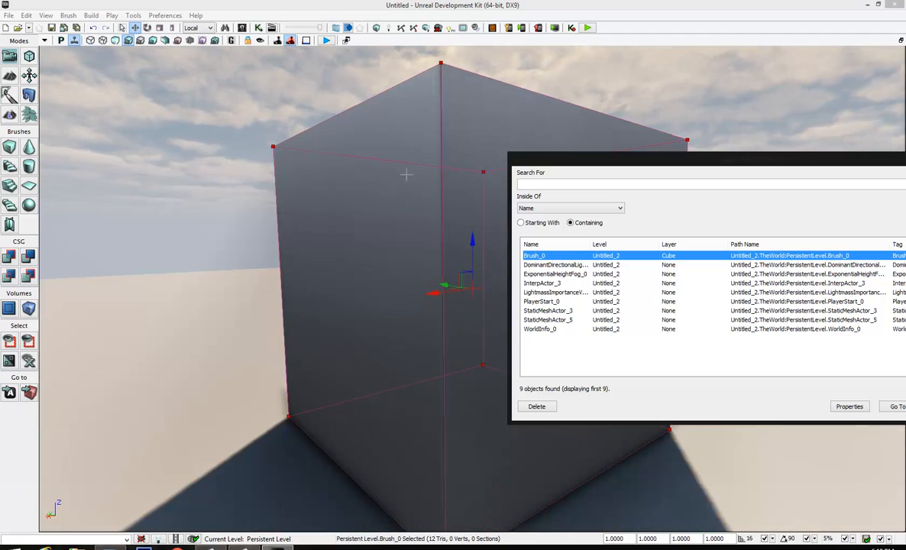
left_click_drag(703, 157, 436, 156)
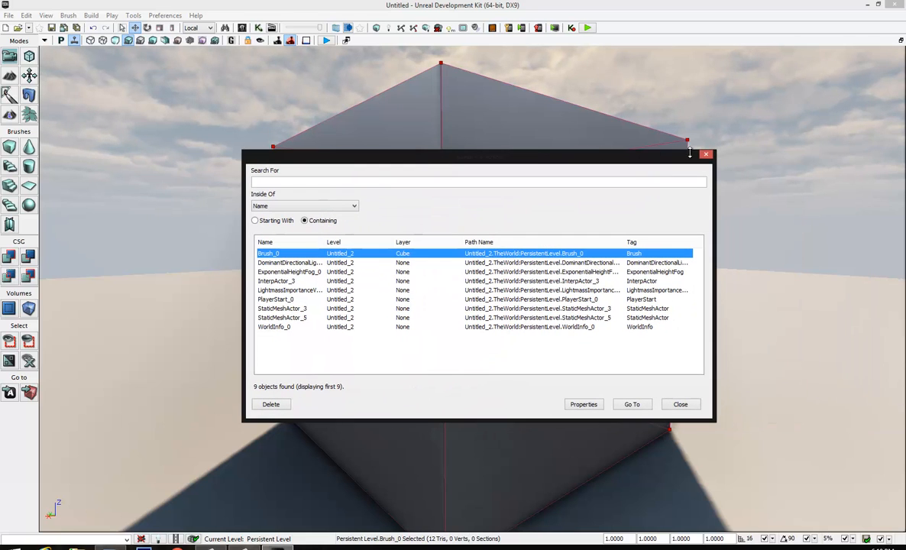
left_click(707, 155)
mouse_move(487, 184)
right_mouse_down()
mouse_move(488, 202)
mouse_move(496, 184)
right_mouse_up()
left_click_drag(495, 184, 478, 359)
right_click_drag(479, 359, 512, 295)
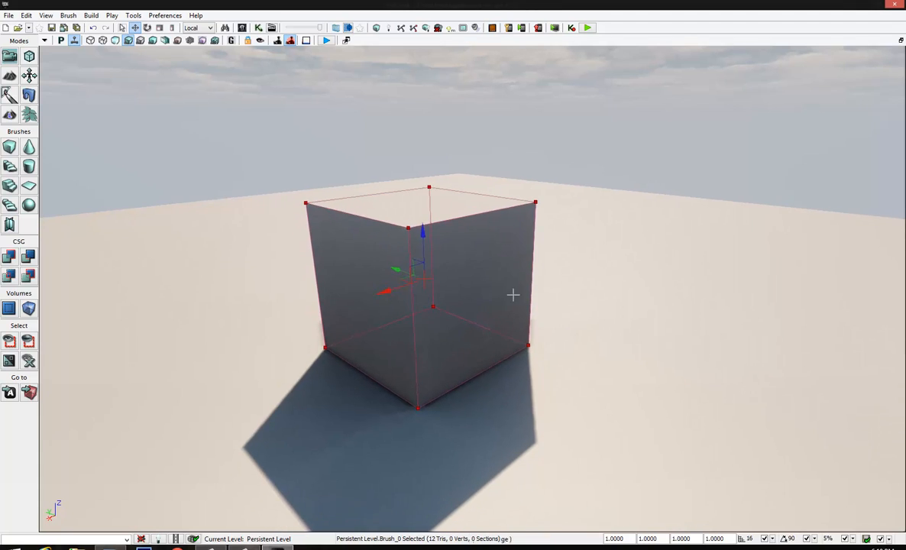
left_click_drag(512, 295, 497, 411)
right_click_drag(497, 412, 499, 383)
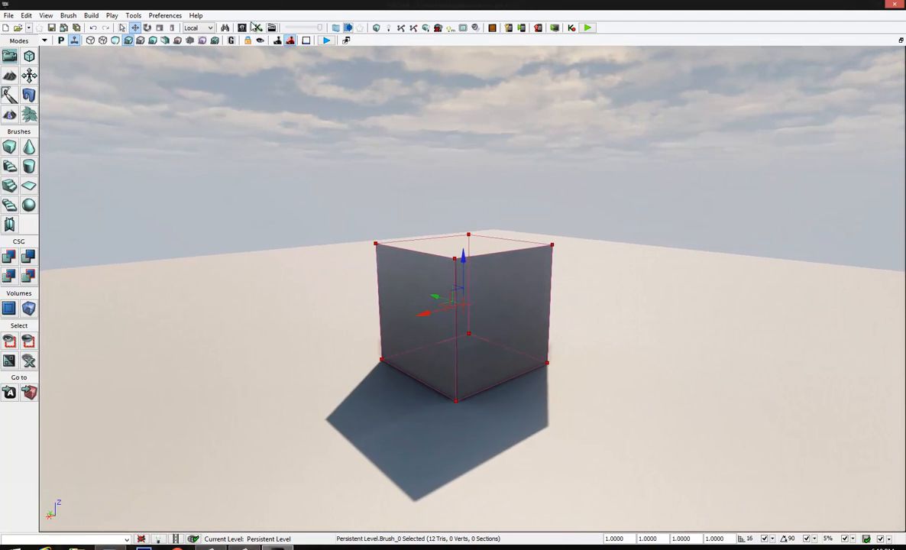
Bring up the Content Browser twice, once directly and once from the browser windows list, closing it each time
left_click(242, 28)
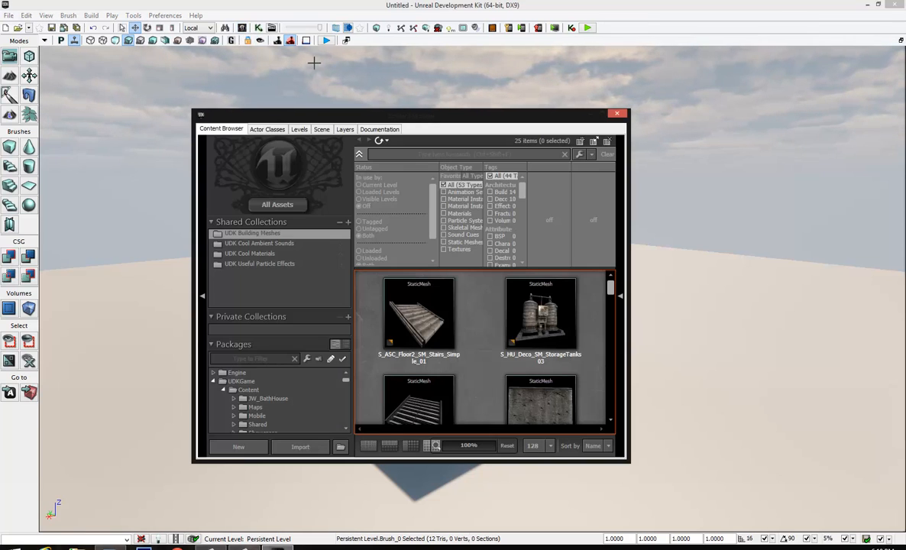
left_click(617, 115)
left_click(45, 16)
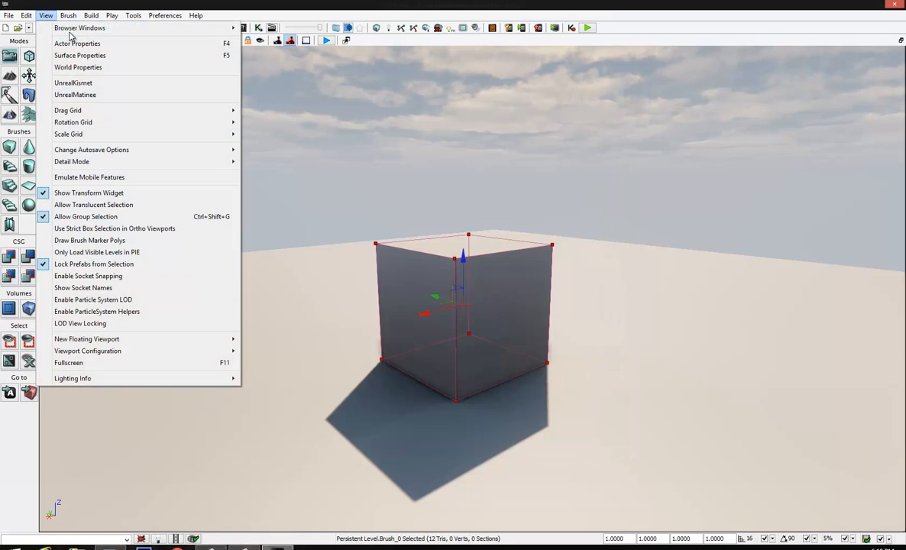
mouse_move(77, 29)
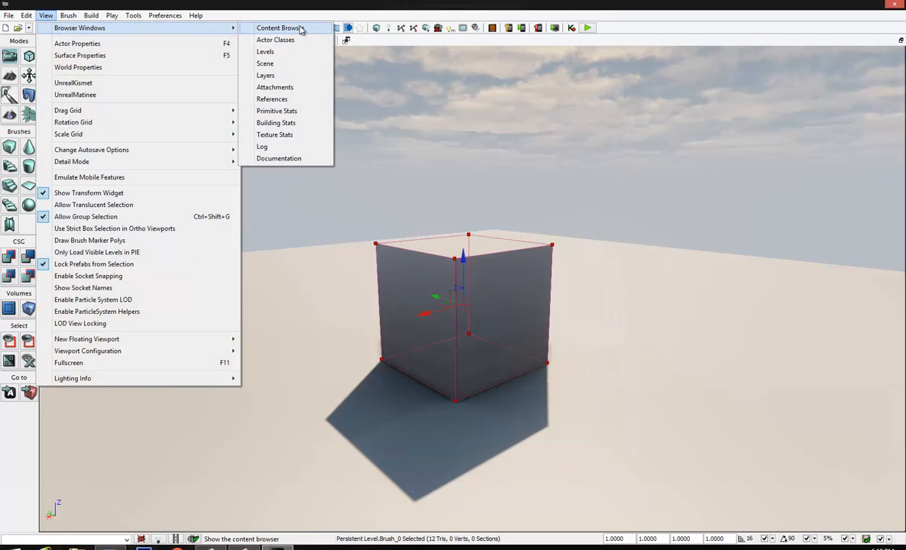
left_click(301, 29)
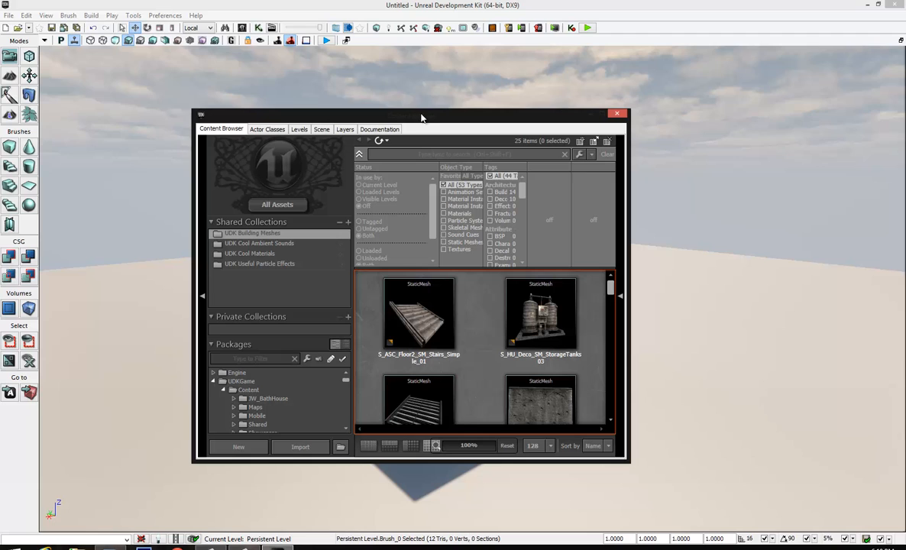
left_click(618, 115)
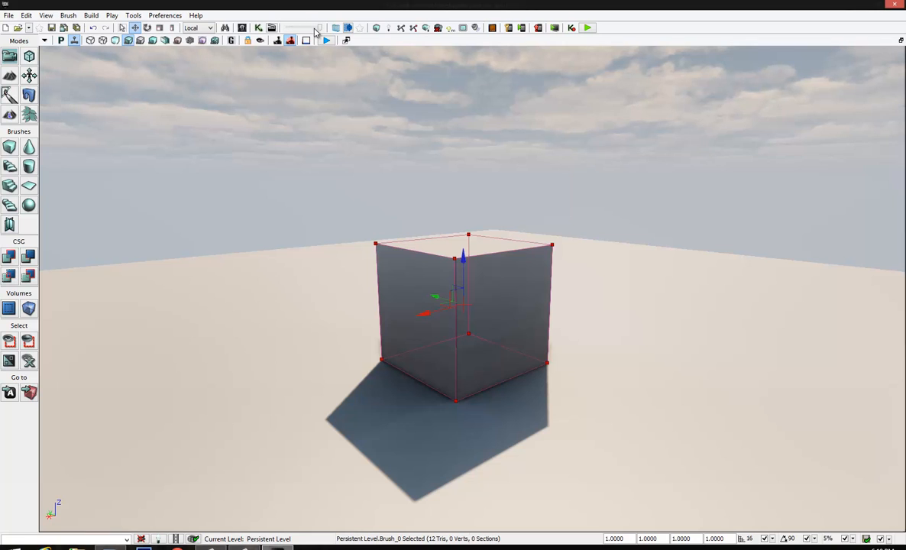
left_click_drag(292, 29, 327, 33)
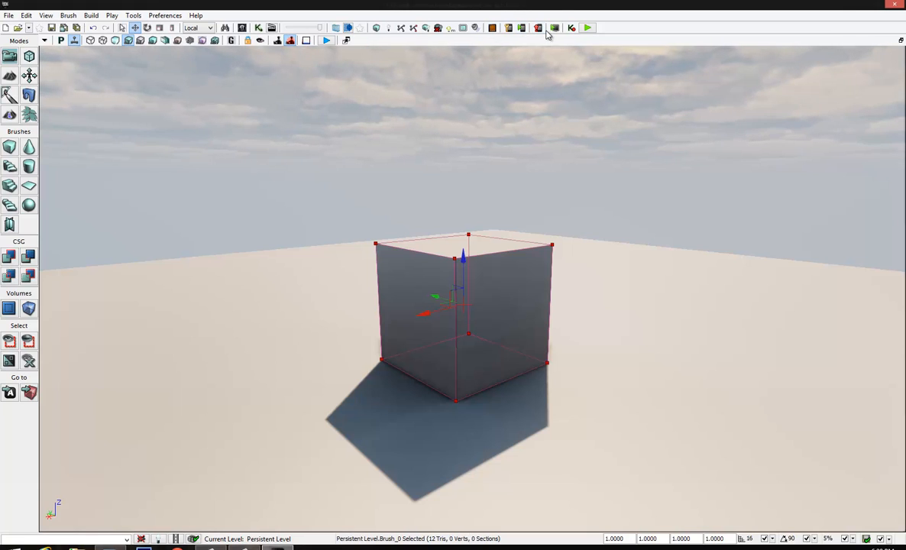
Play the level in an editor window and exit the play session
left_click(588, 29)
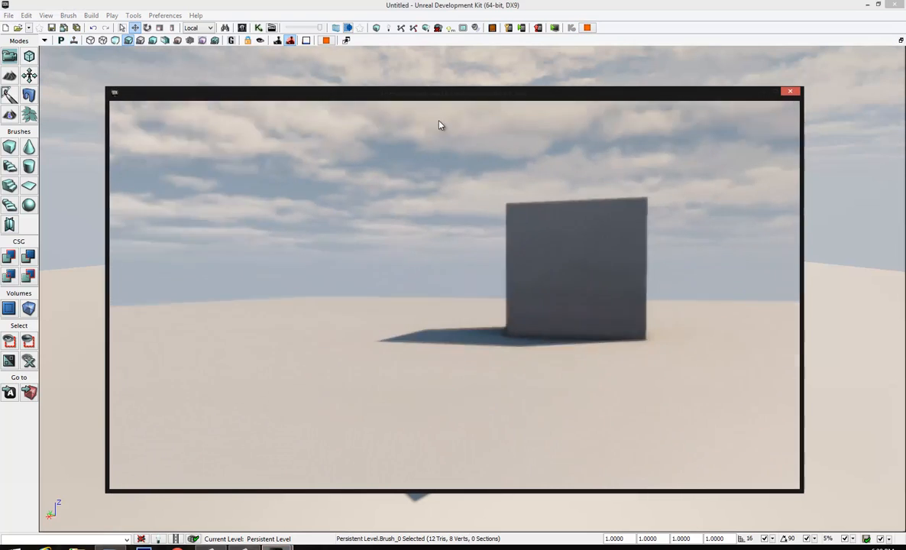
key("Escape")
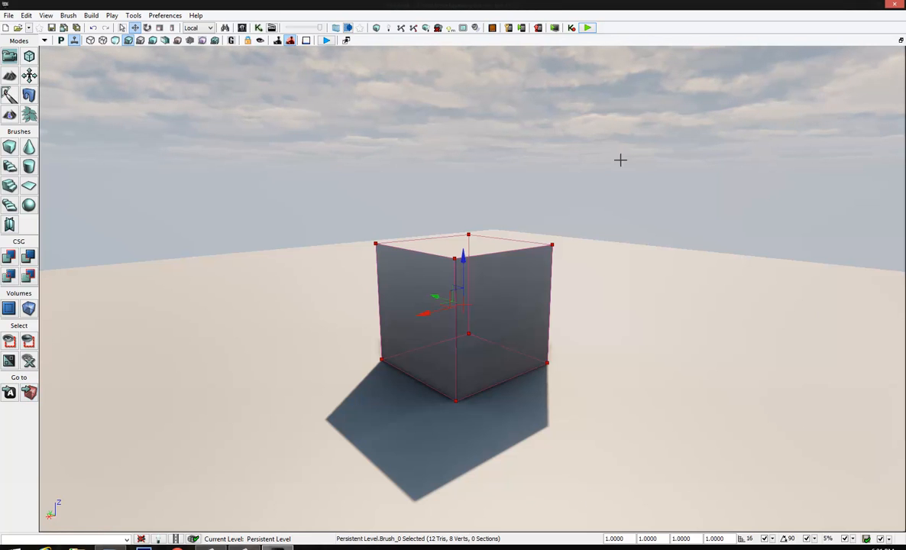
Look over the viewport's show options for volumes and reset the show flags to their defaults
right_click_drag(428, 178, 404, 182)
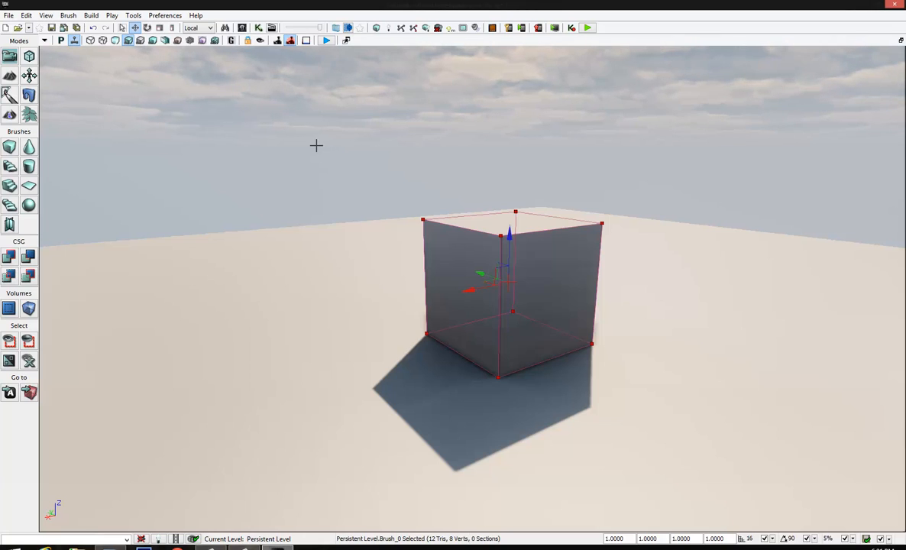
left_click(44, 41)
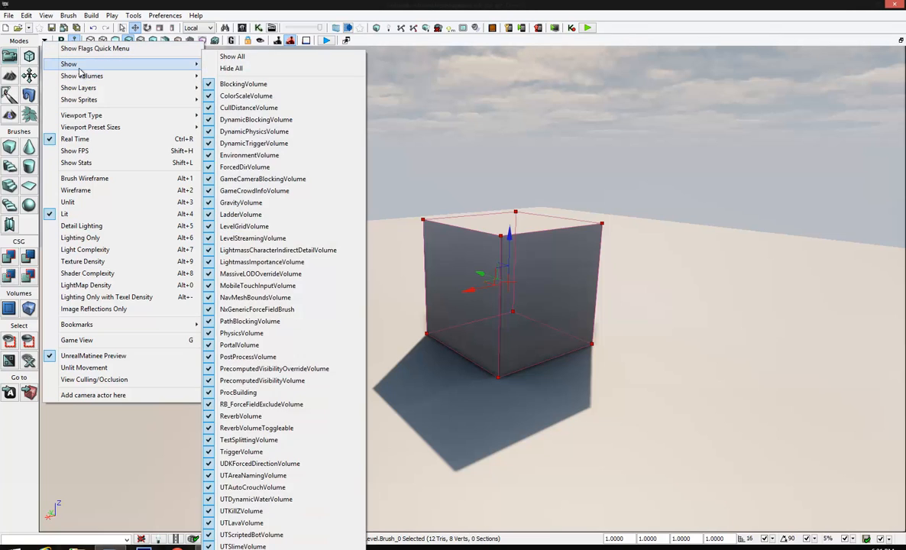
mouse_move(89, 69)
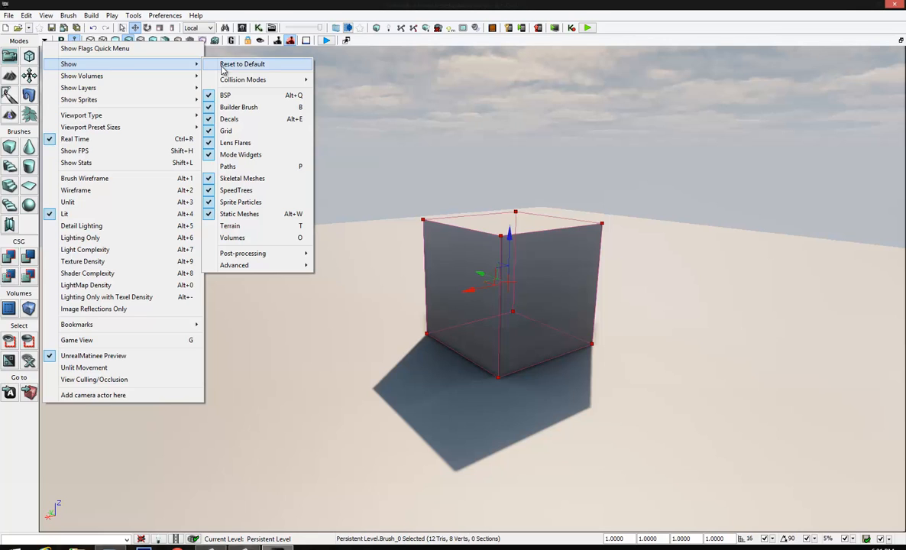
left_click(222, 65)
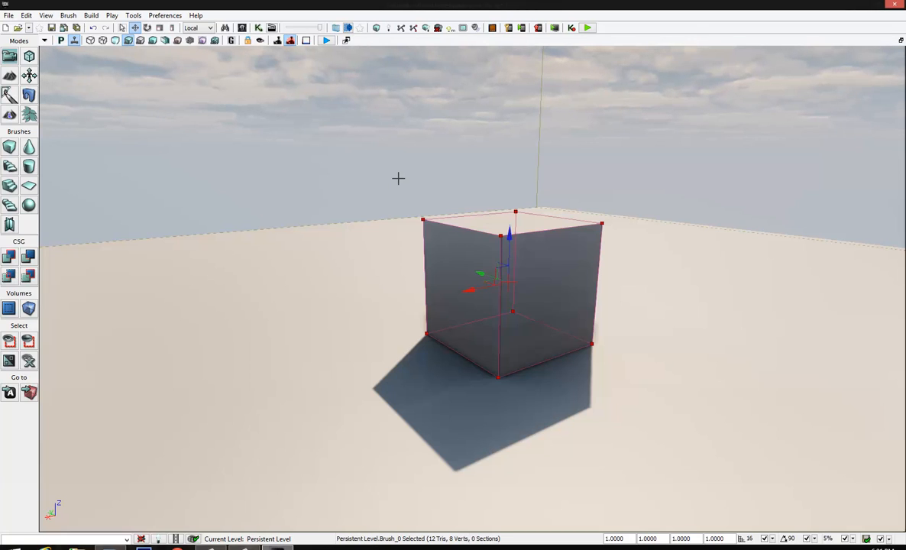
Cycle the viewport type through the Top, Side and Front views and return to Perspective
left_click(61, 41)
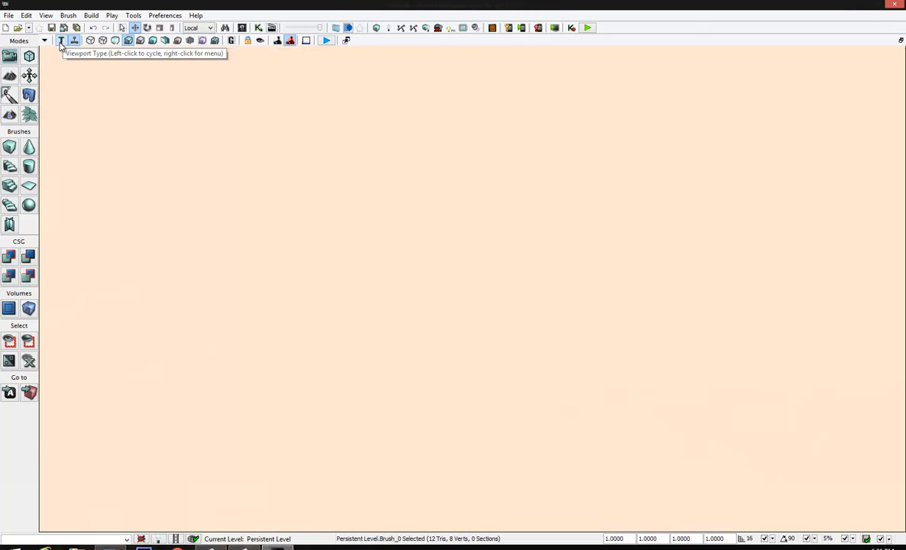
left_click(61, 41)
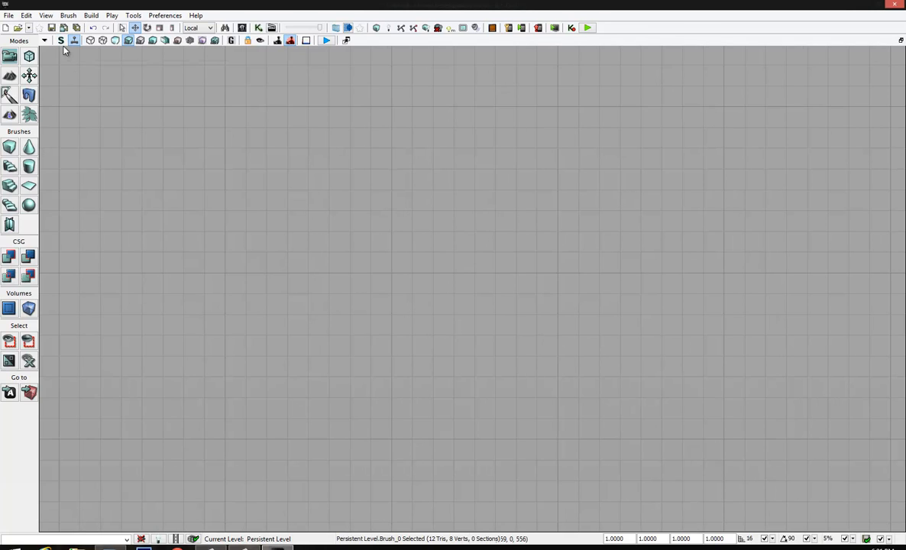
left_click(62, 41)
left_click(61, 41)
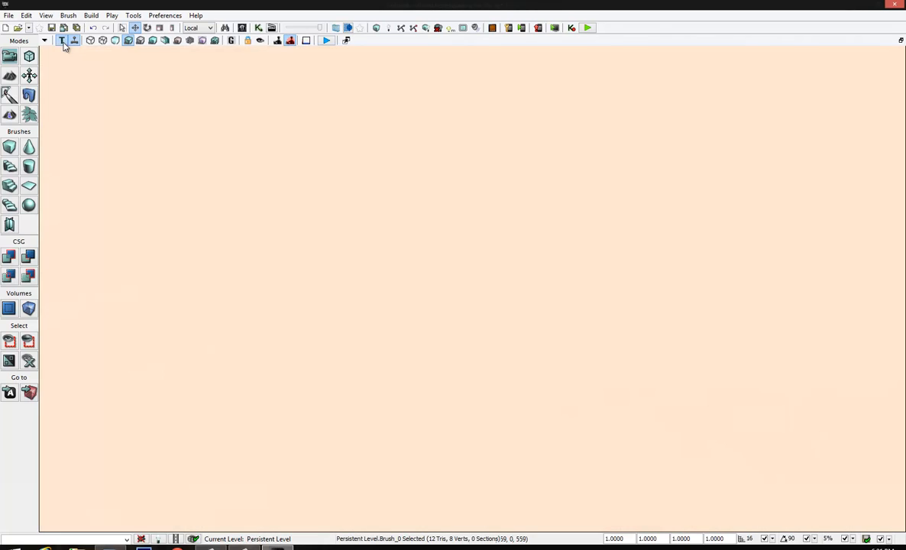
left_click(61, 41)
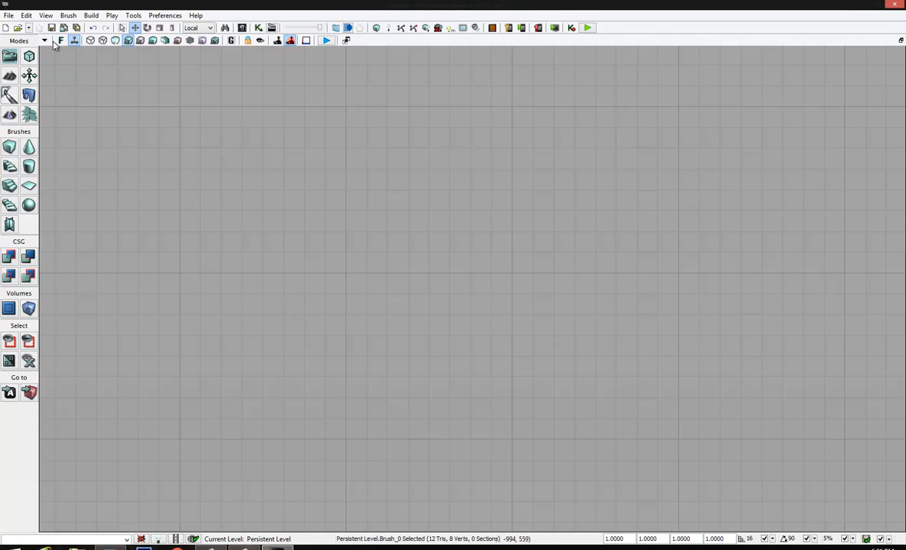
left_click(61, 41)
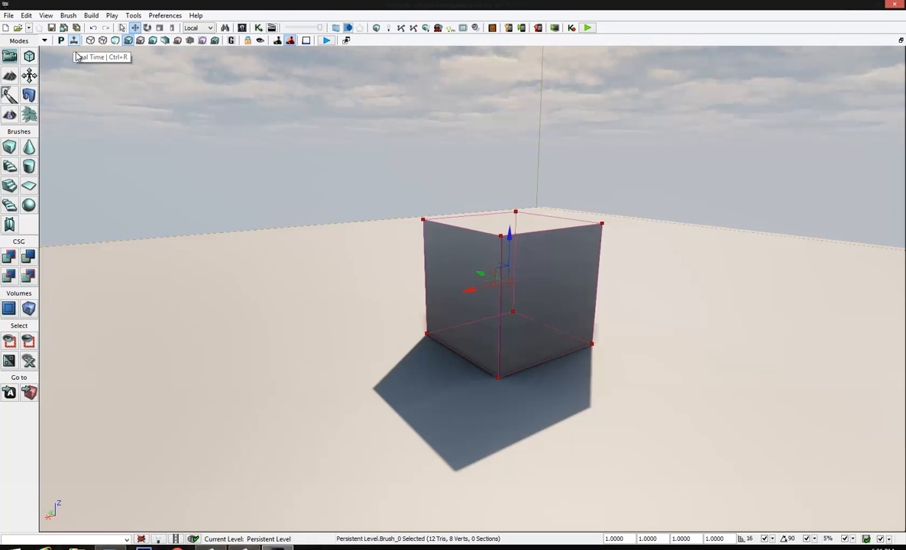
Toggle real-time updating, preview the viewport in Wireframe, Unlit and Lighting Only modes, and return to Lit
right_click_drag(239, 187, 219, 185)
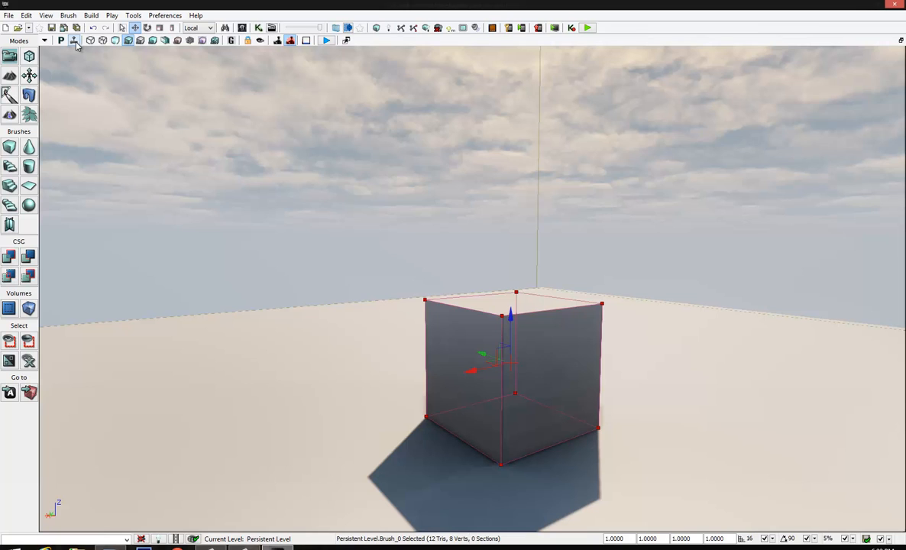
left_click(74, 40)
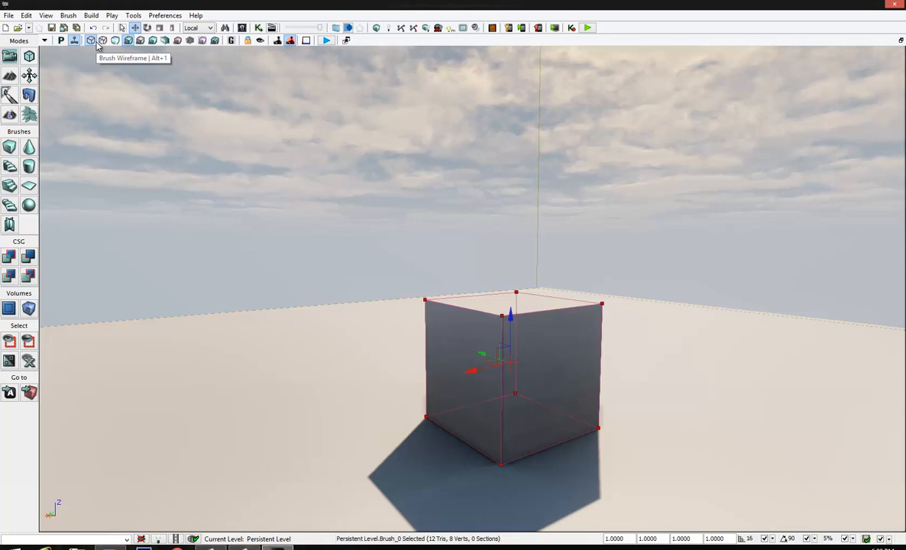
left_click(101, 42)
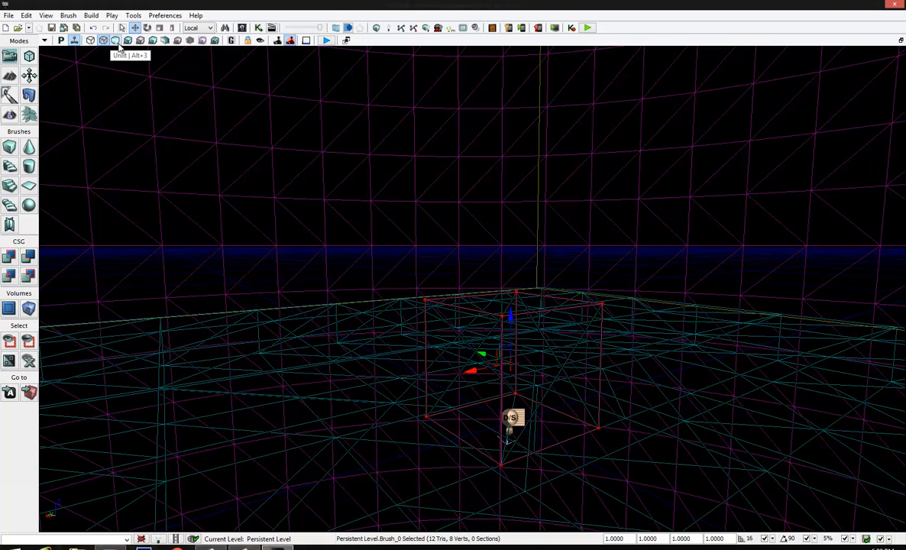
left_click(115, 42)
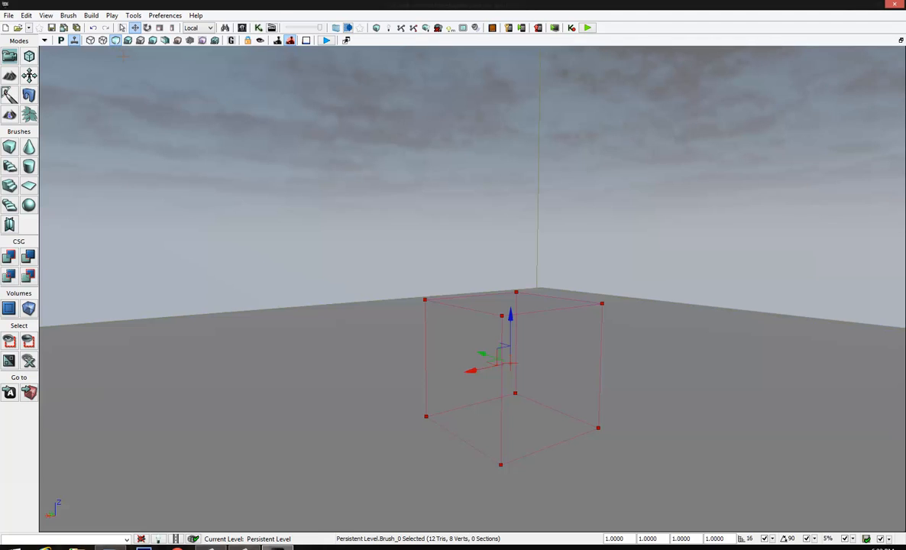
left_click(141, 43)
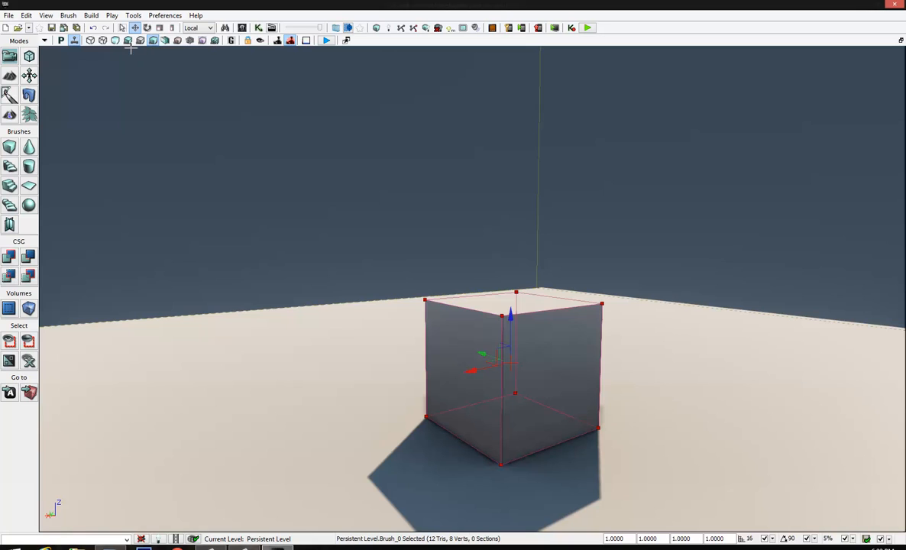
left_click(127, 41)
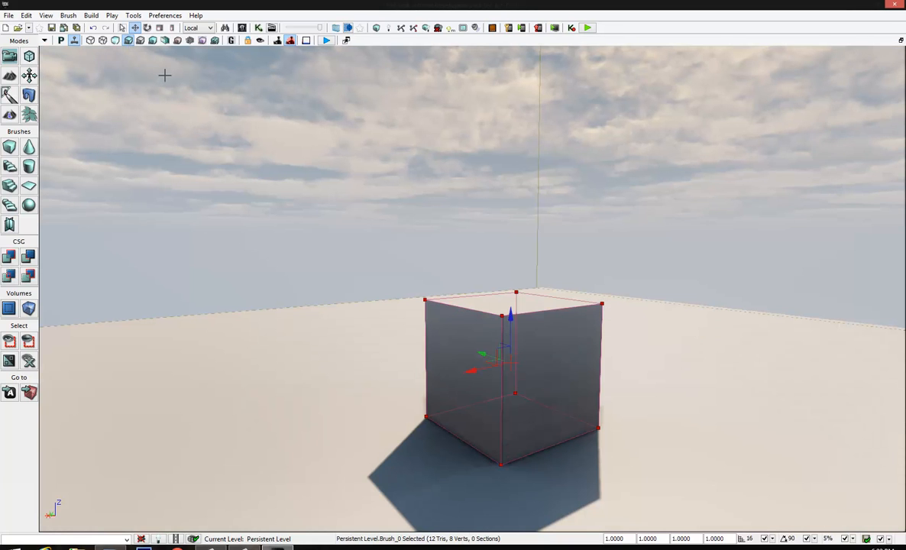
Compare the Detail Lighting, Lighting Only, Light Complexity and Texture Density modes on the cube scene and restore Lit
left_click(140, 40)
left_click(153, 40)
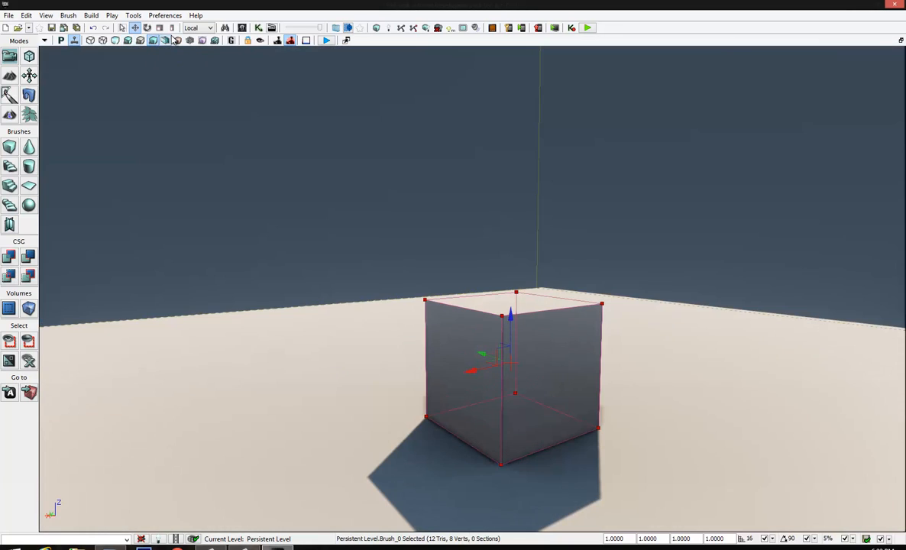
left_click(177, 41)
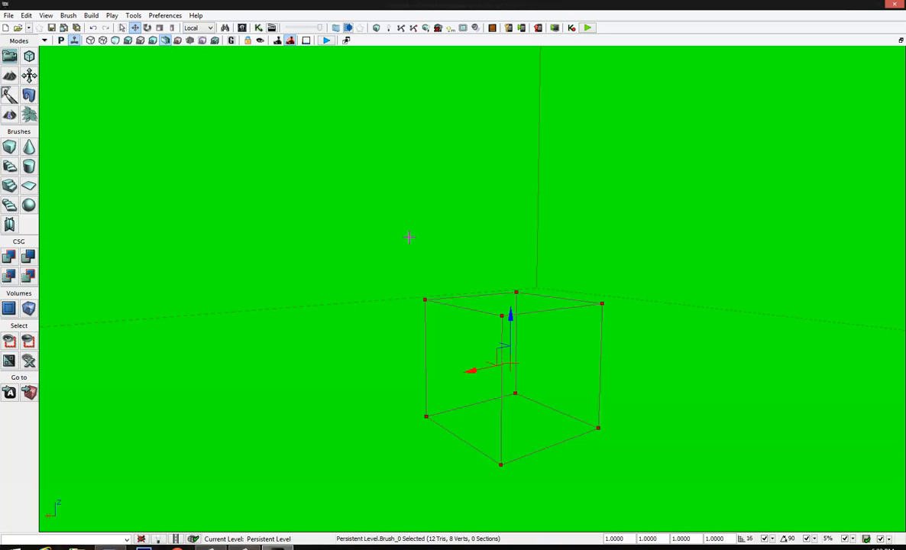
right_click_drag(343, 187, 377, 239)
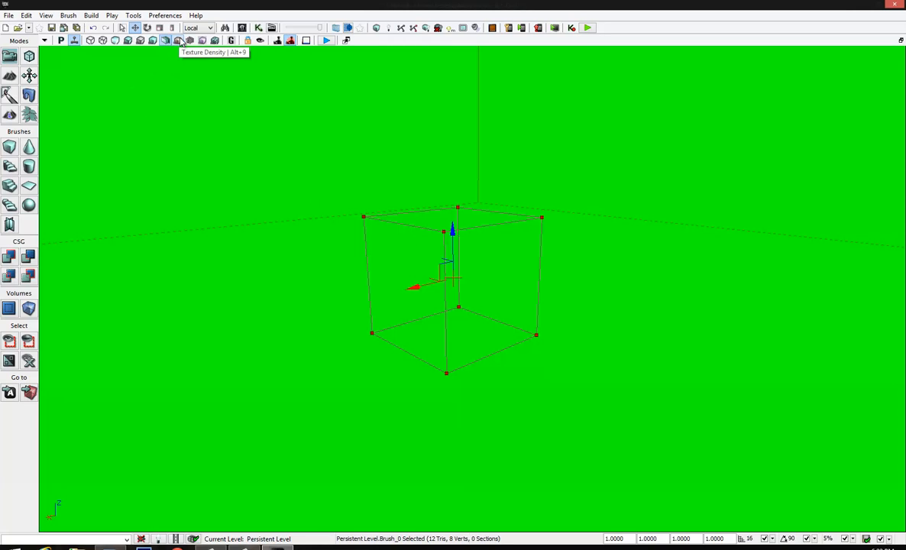
left_click(180, 42)
left_click(116, 41)
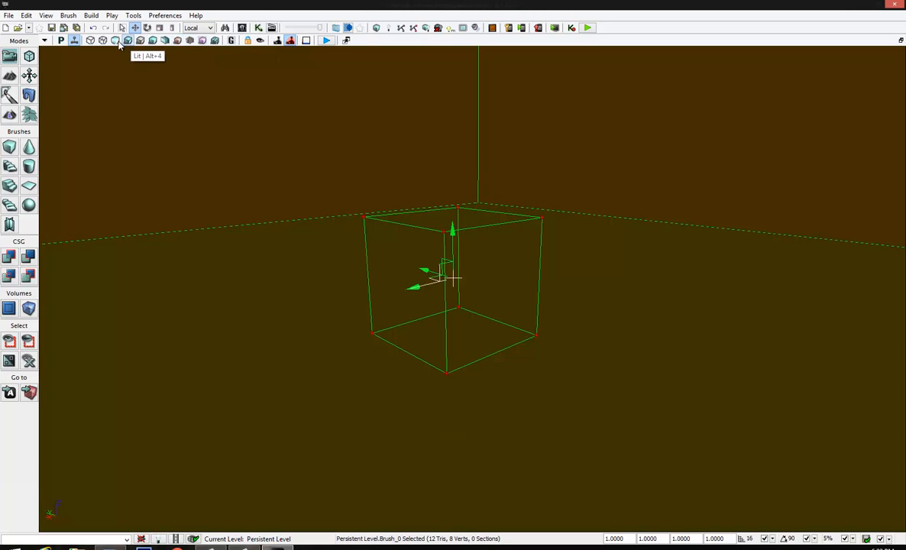
left_click(127, 41)
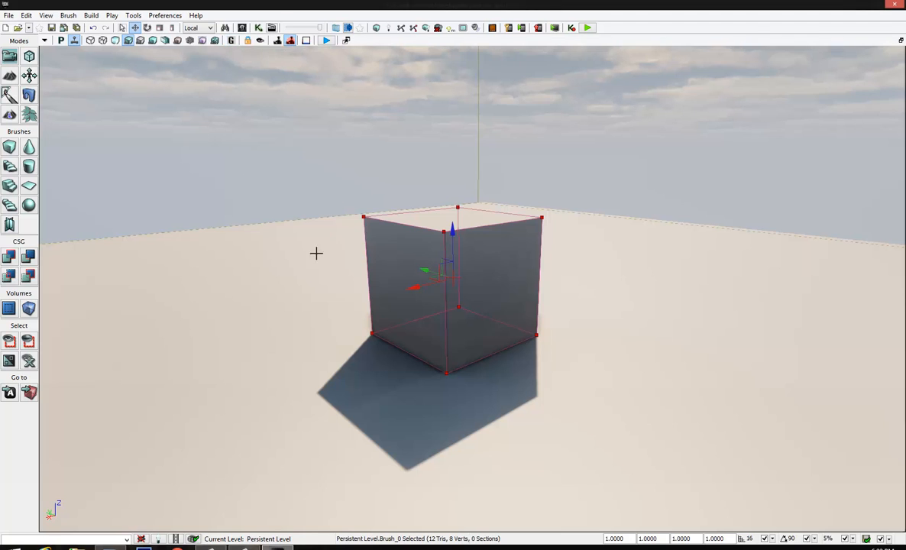
right_click_drag(316, 252, 287, 243)
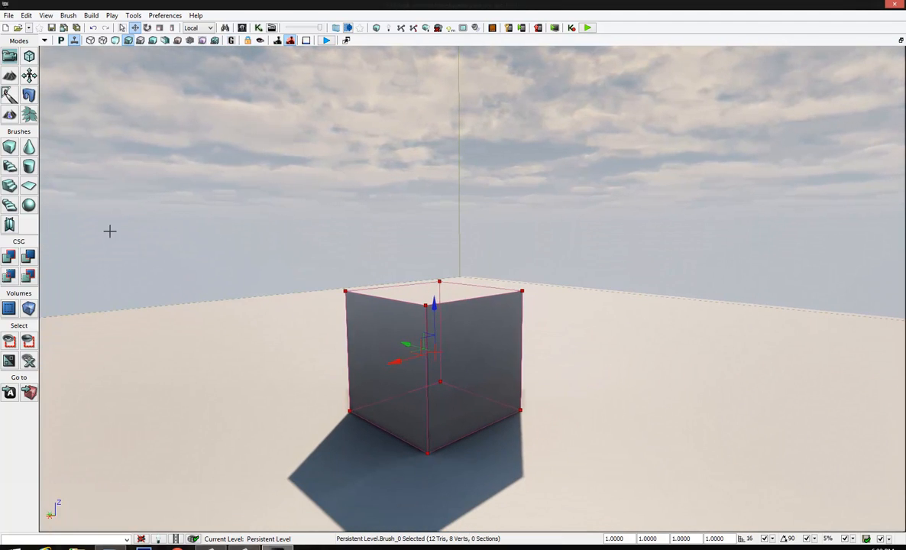
right_click_drag(152, 273, 317, 262)
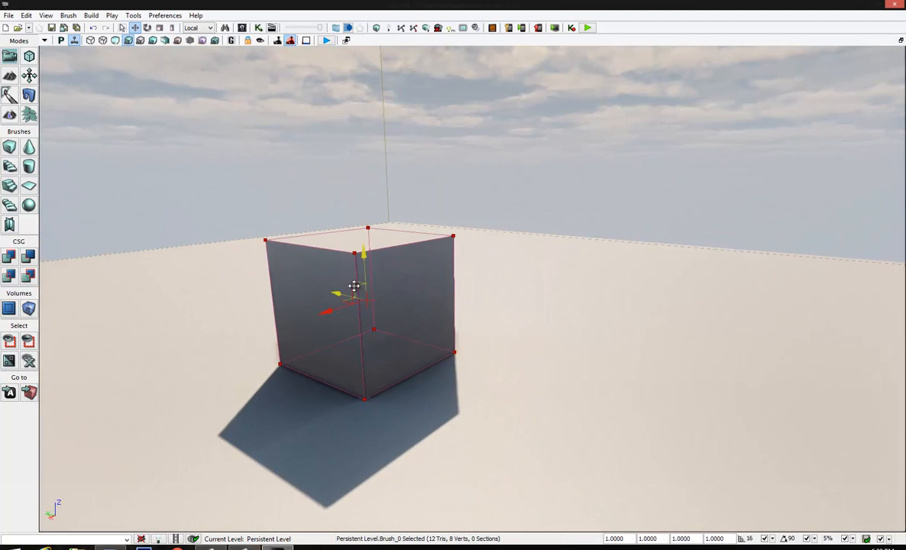
right_click_drag(335, 294, 417, 180)
right_click_drag(416, 111, 440, 290)
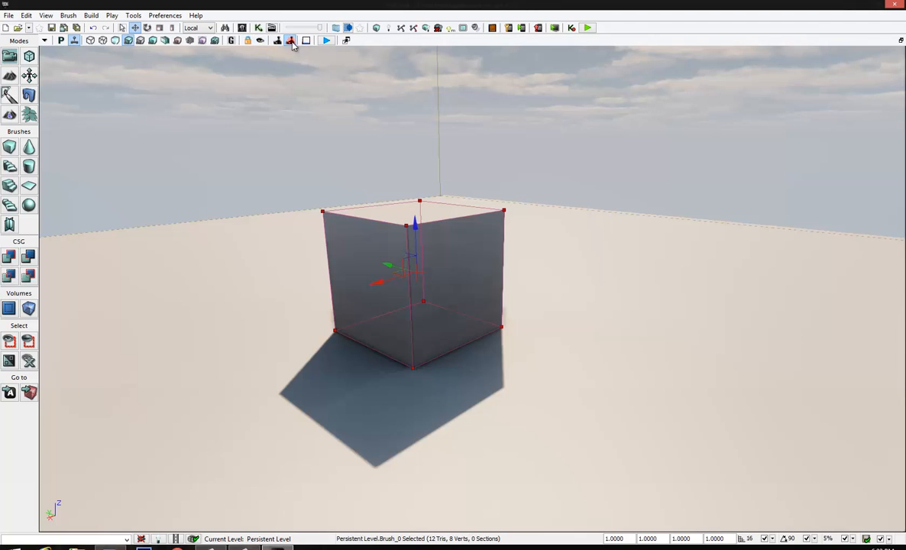
Switch Game View on and off twice to preview the cube scene without editor overlays
left_click(231, 41)
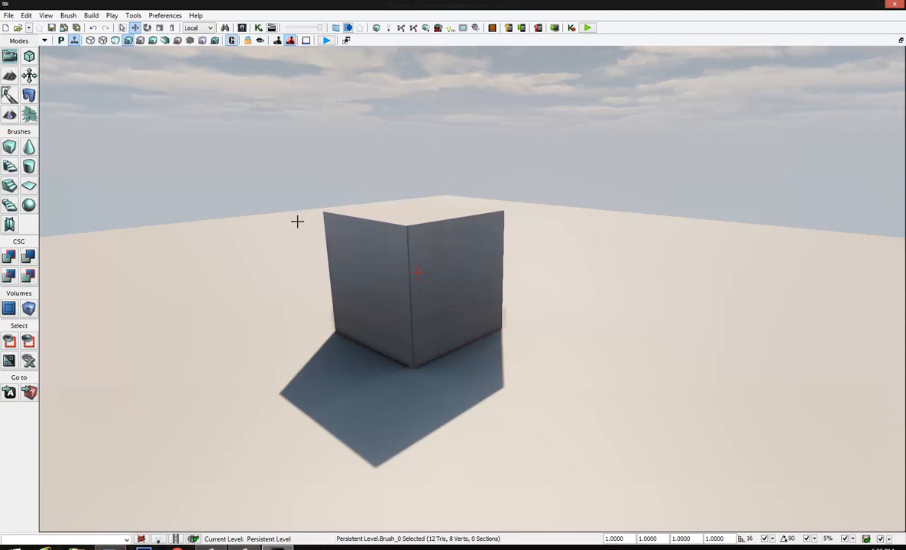
mouse_move(297, 221)
right_mouse_down()
mouse_move(312, 178)
mouse_move(228, 195)
mouse_move(237, 204)
right_mouse_up()
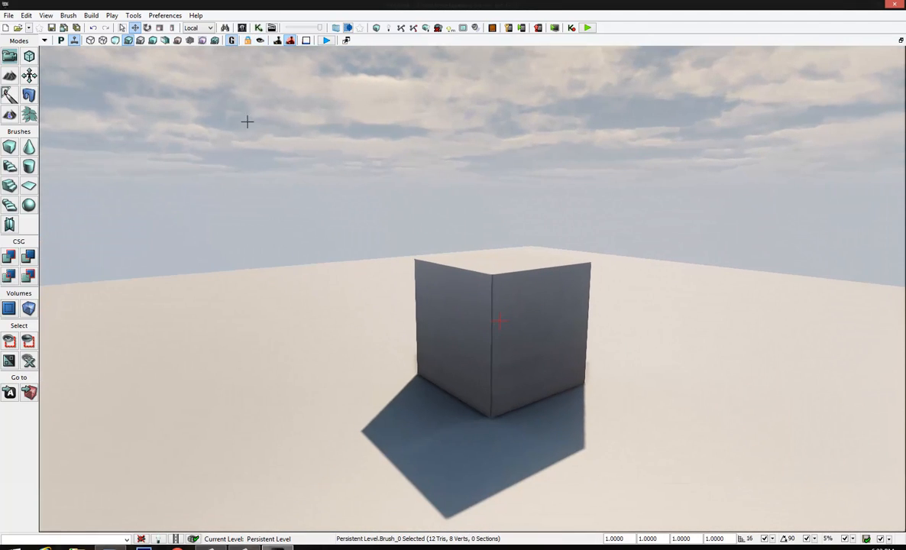
left_click(231, 41)
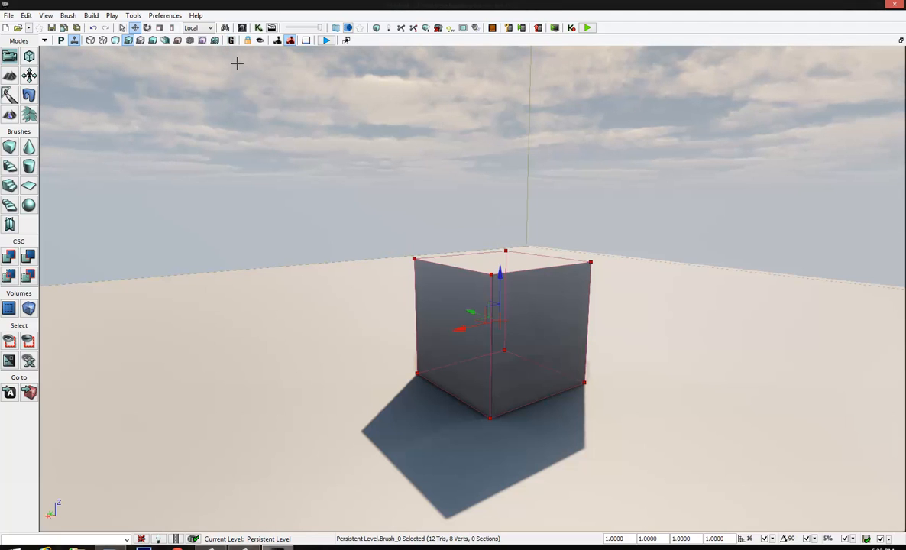
key("g")
right_click_drag(383, 246, 369, 262)
key("g")
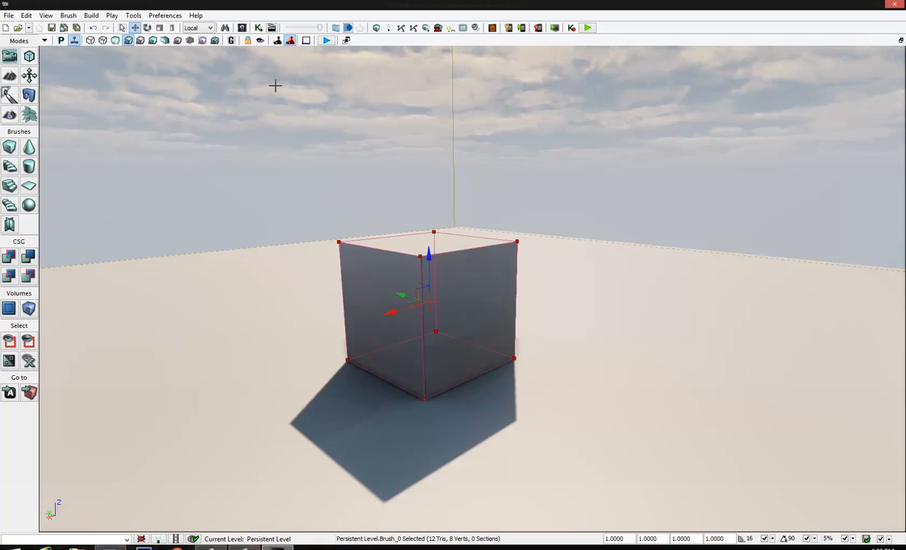
left_click(288, 41)
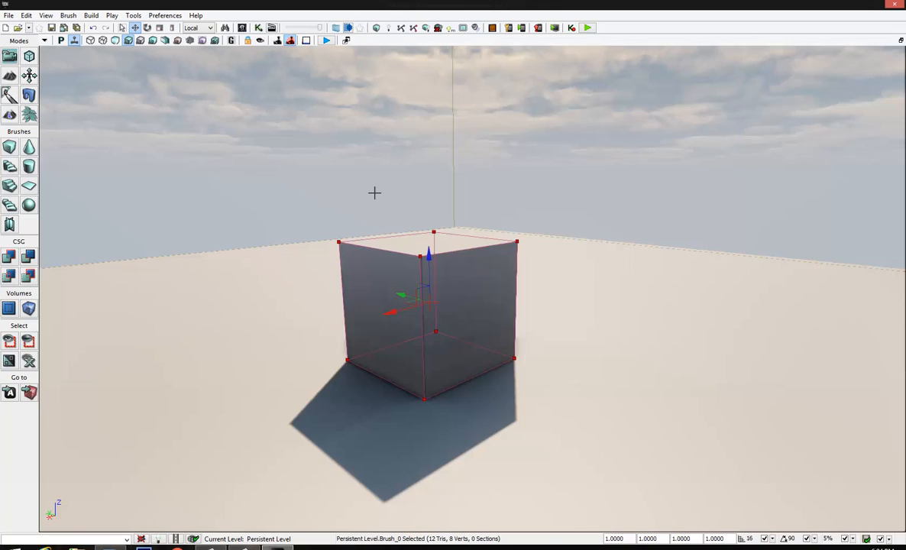
mouse_move(374, 192)
right_mouse_down()
mouse_move(428, 129)
mouse_move(509, 107)
mouse_move(487, 129)
mouse_move(380, 115)
mouse_move(319, 69)
mouse_move(265, 143)
mouse_move(382, 176)
mouse_move(372, 194)
mouse_move(375, 181)
right_mouse_up()
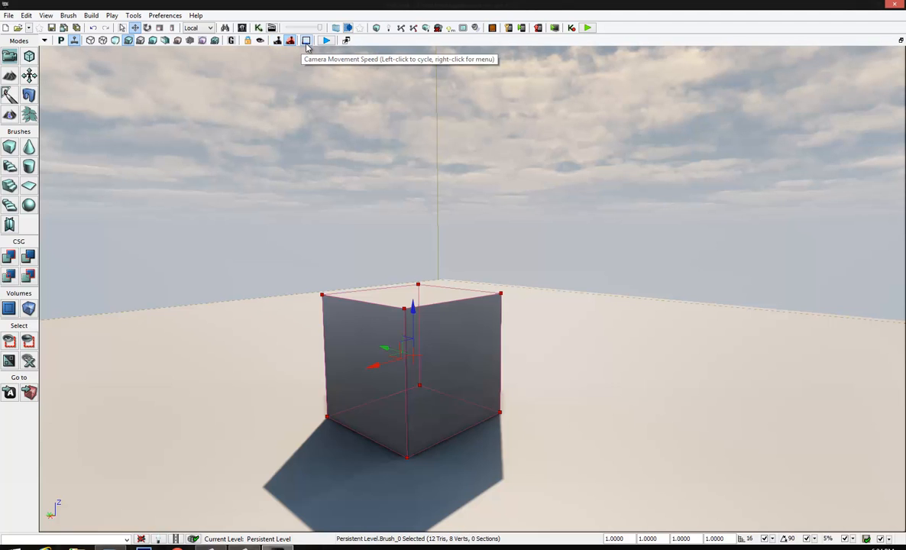
Cycle the camera movement speed through its settings and test the speed around the cube
right_click_drag(398, 185, 444, 169)
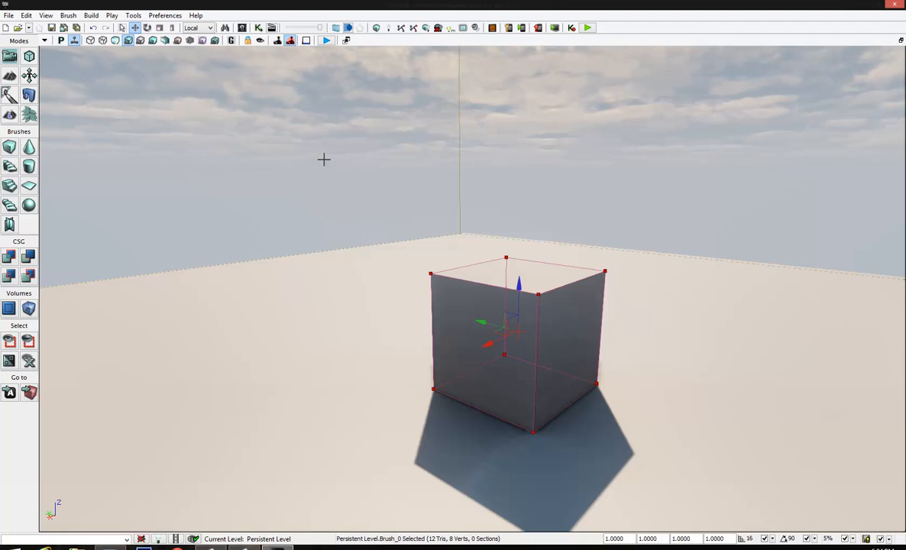
right_click_drag(340, 239, 180, 66)
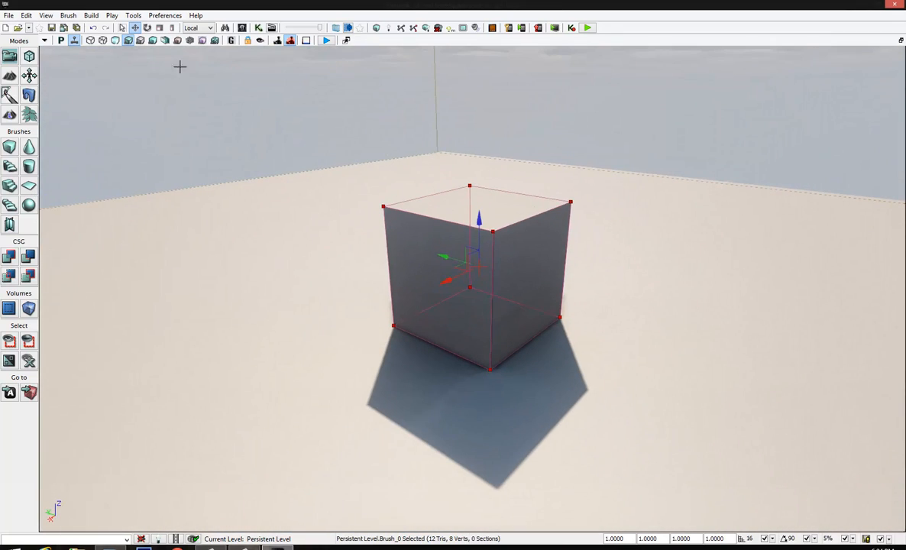
left_click(310, 44)
left_click(311, 44)
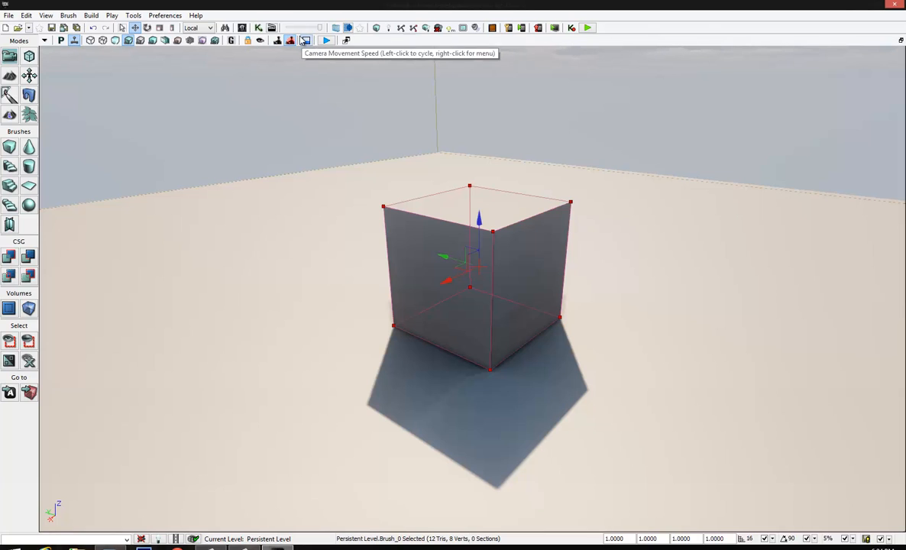
left_click(306, 41)
left_click(306, 42)
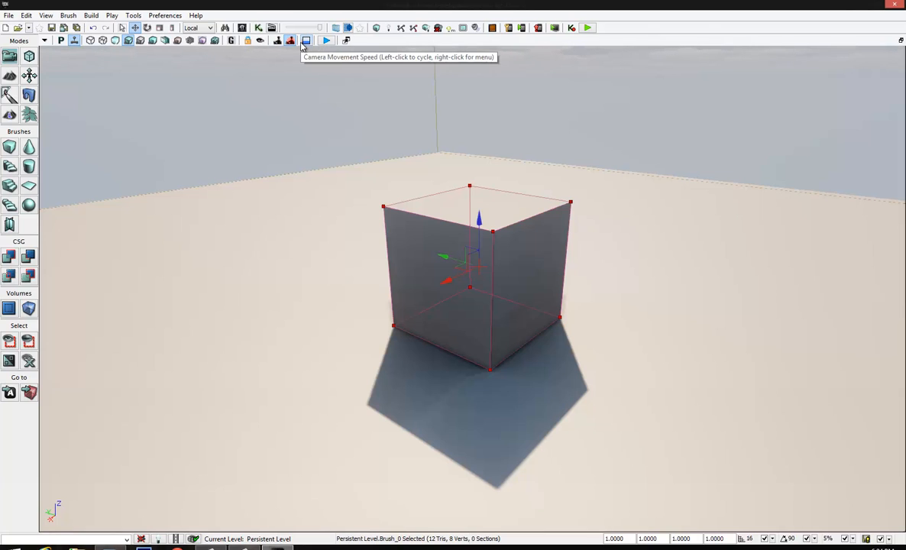
left_click(305, 42)
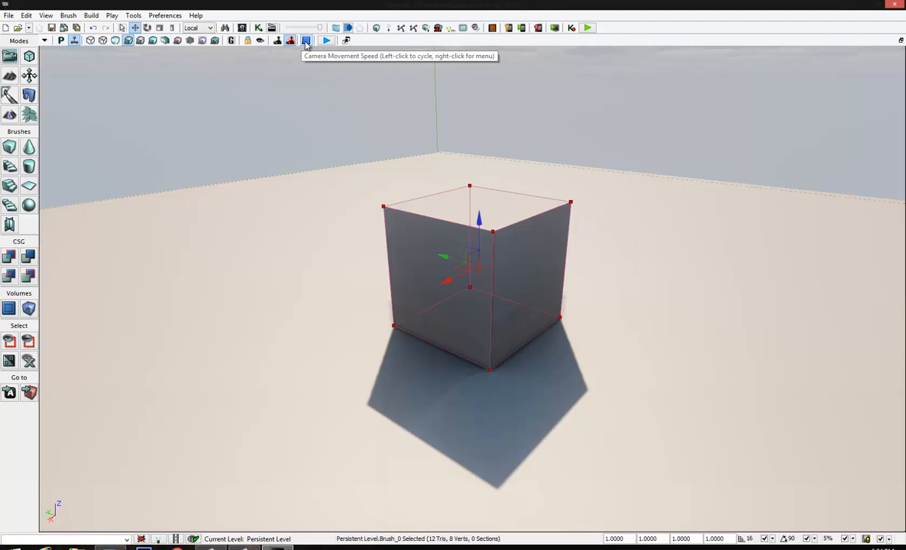
right_click_drag(389, 170, 306, 161)
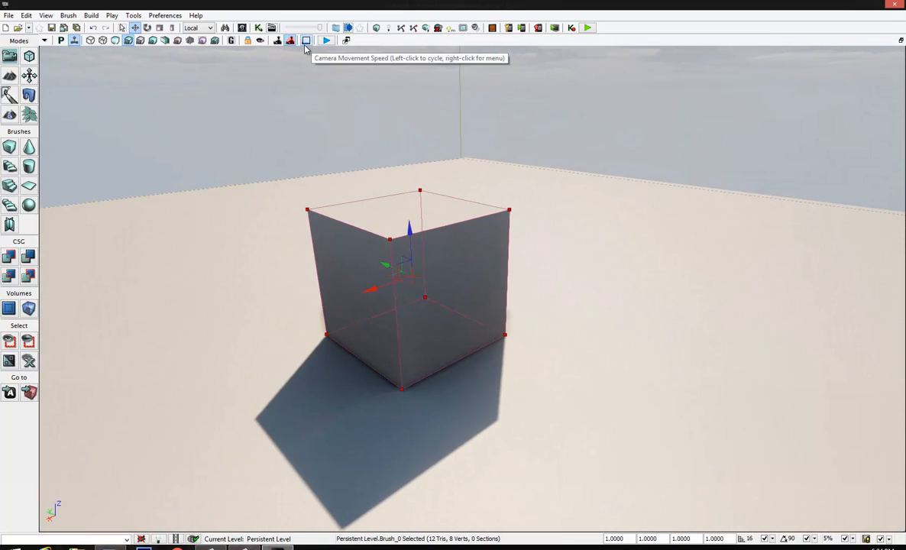
Play the level inside the perspective viewport, walk around the cube, and stop the play session
right_click_drag(366, 269, 333, 221)
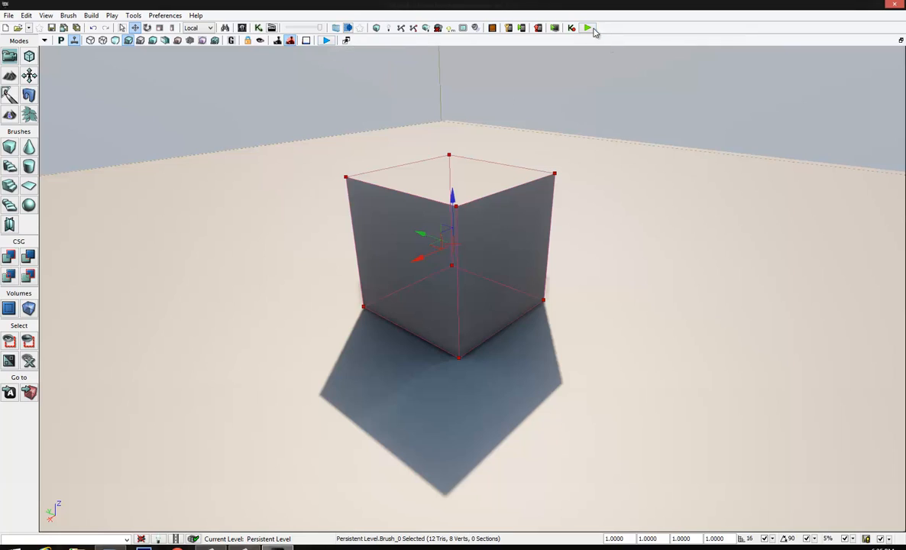
left_click(325, 41)
left_click(326, 41)
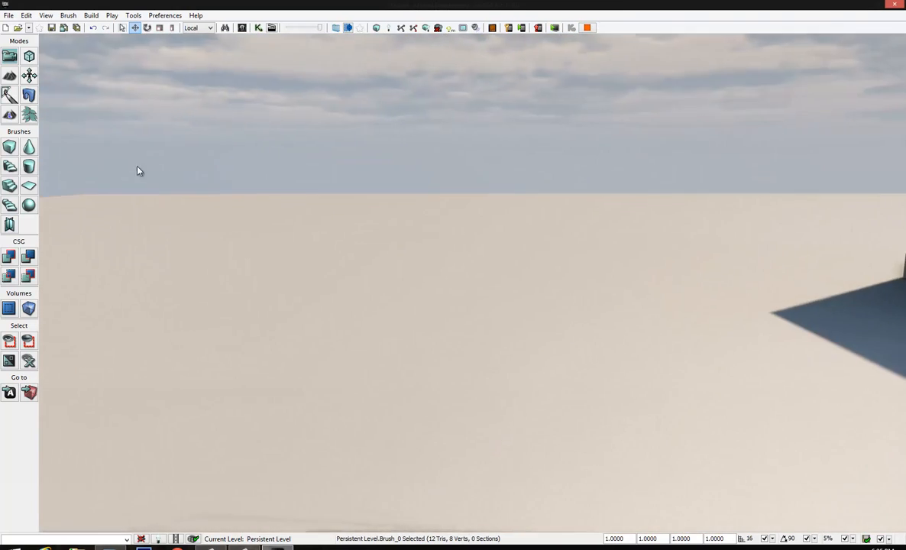
key("w")
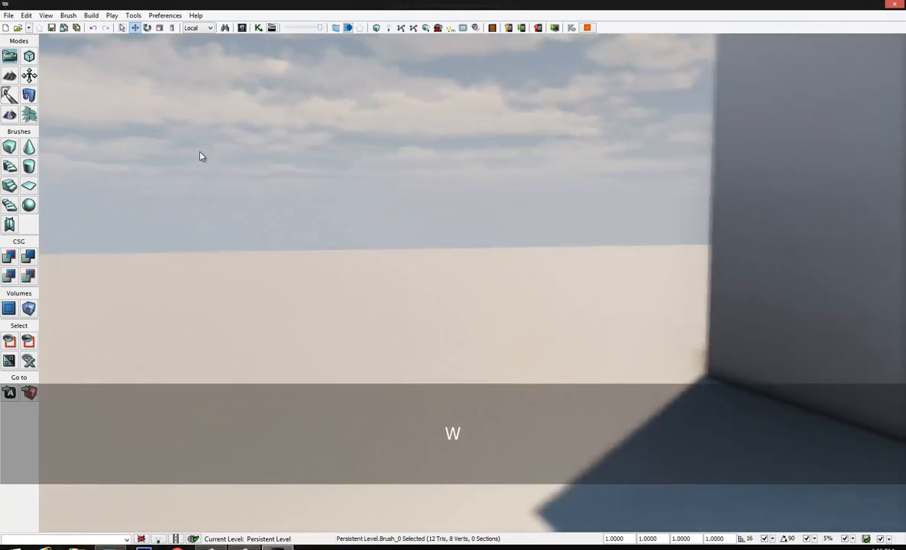
key("a")
key("s")
key("w")
key("d")
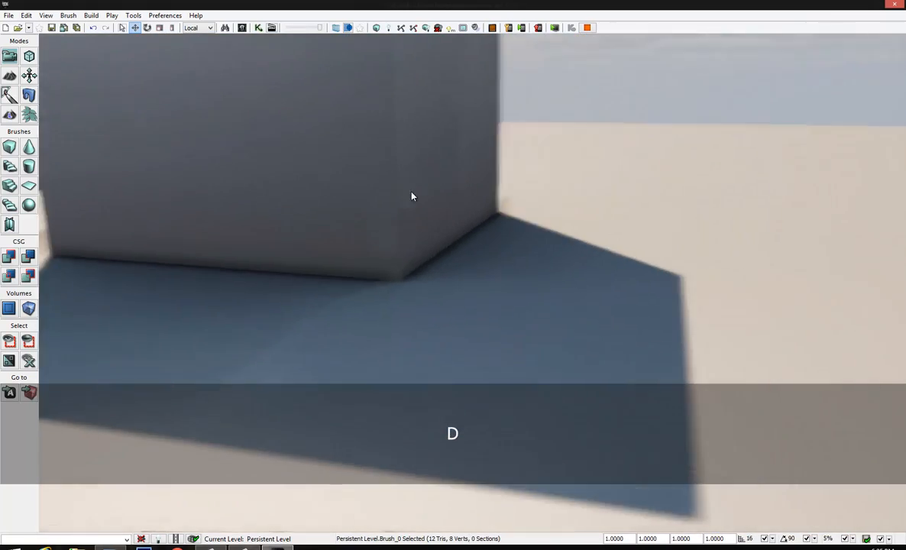
key("Escape")
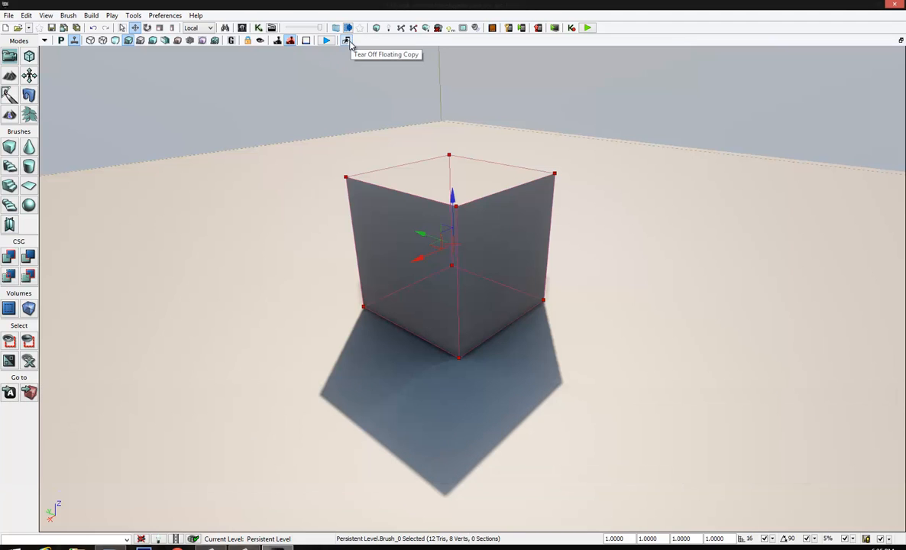
Tear off a floating copy of the perspective viewport, reposition it over the editor, and close it
left_click(349, 42)
left_click_drag(309, 58, 327, 51)
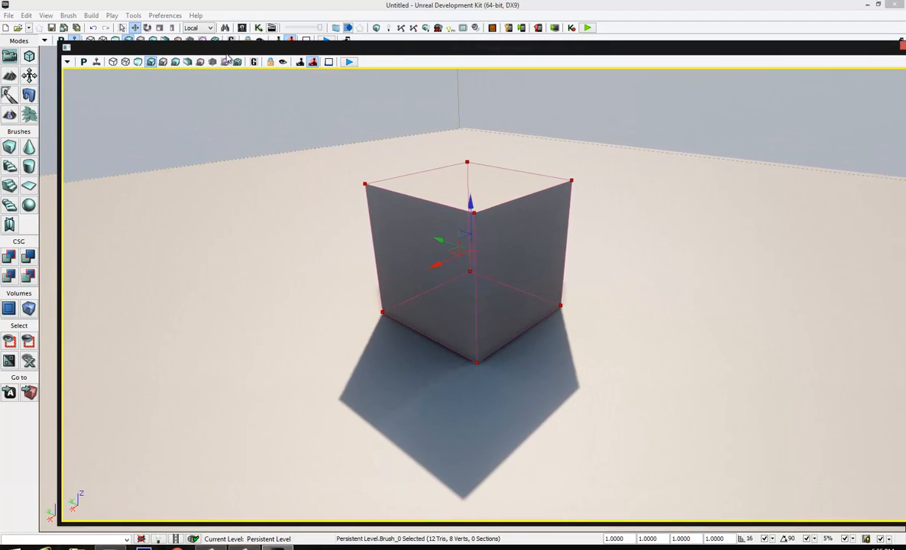
left_click_drag(794, 48, 747, 48)
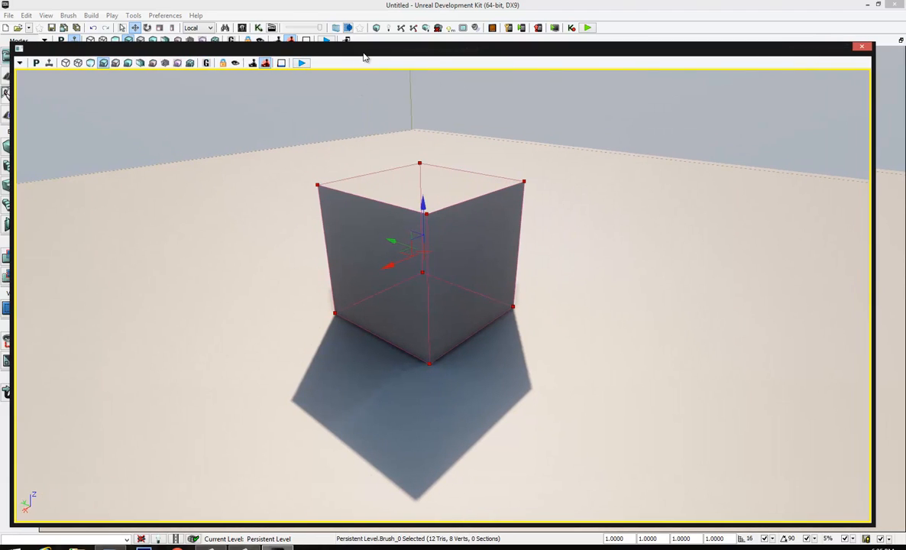
mouse_move(366, 52)
left_mouse_down()
mouse_move(357, 52)
mouse_move(398, 50)
mouse_move(373, 52)
left_mouse_up()
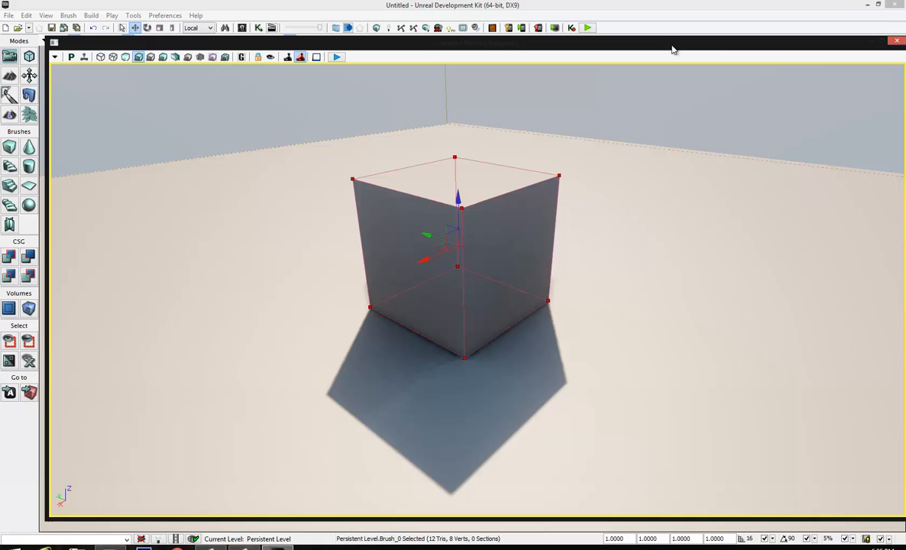
double_click(820, 42)
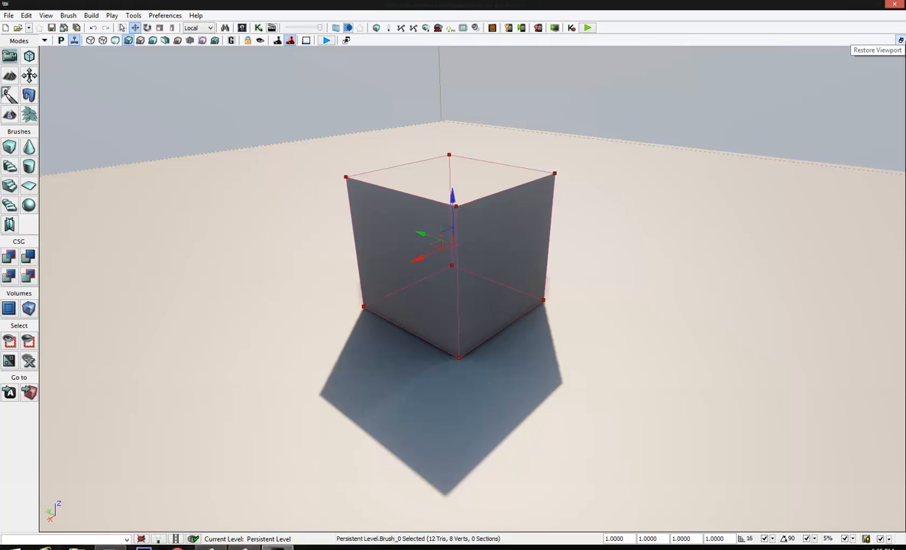
Restore the four-viewport layout and toggle the perspective viewport between maximized and restored
left_click(899, 40)
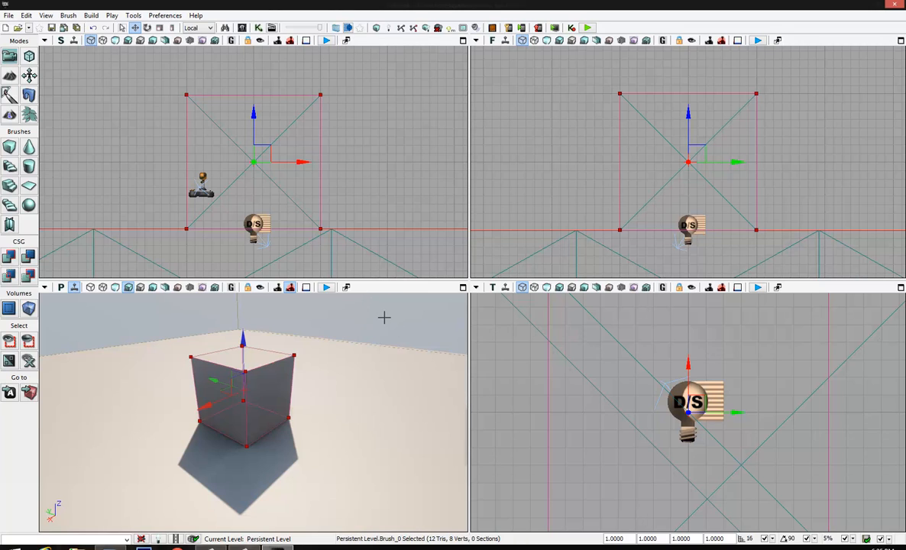
left_click_drag(387, 322, 354, 319)
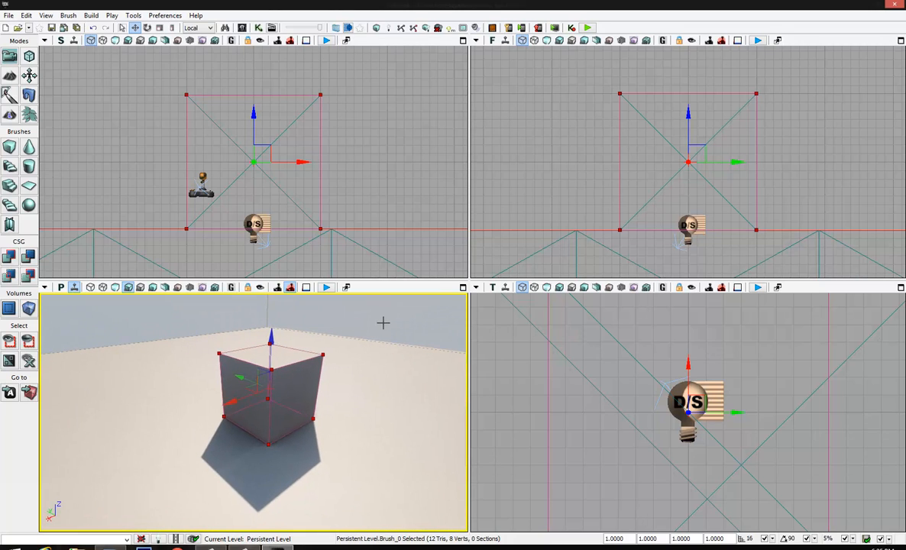
key("alt")
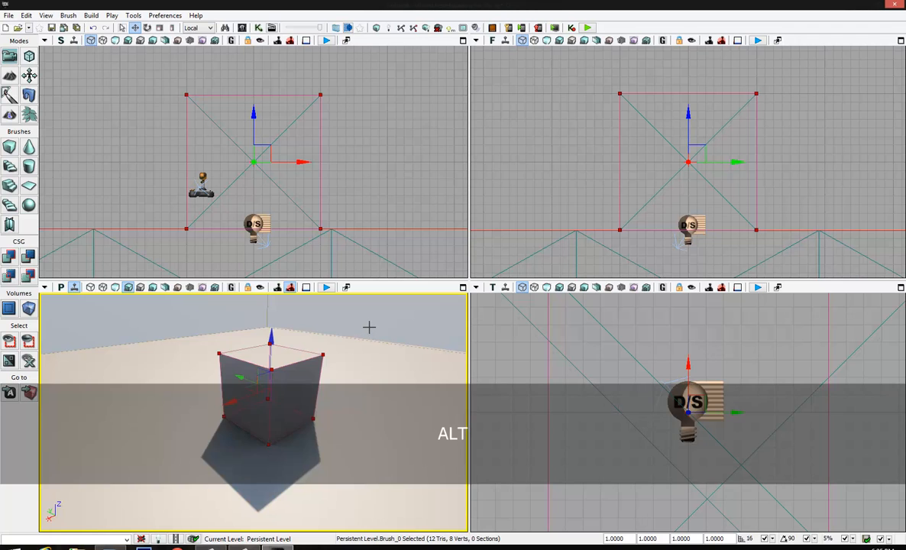
key("alt+x")
Maximize and restore the Side, Front and Top viewports in turn
key("alt+x")
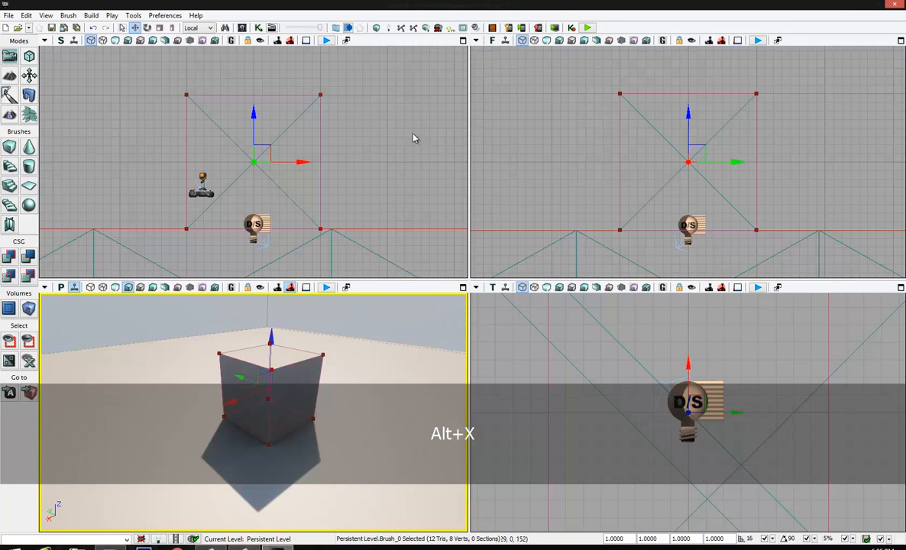
left_click(400, 135)
key("alt+x")
left_click(543, 138)
key("alt+x")
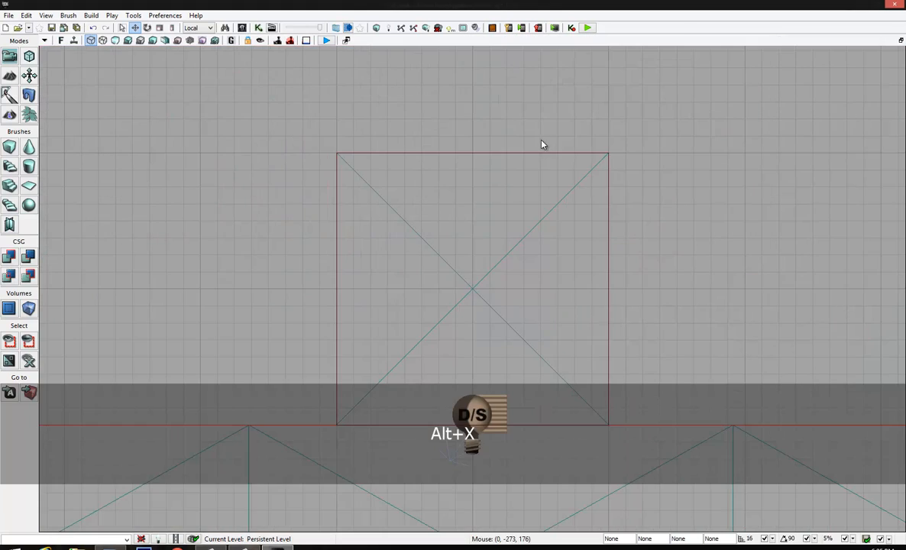
key("alt+x")
left_click(535, 371)
Toggle the perspective viewport between maximized and four-view, and leave it maximized
key("alt+x")
key("alt+x")
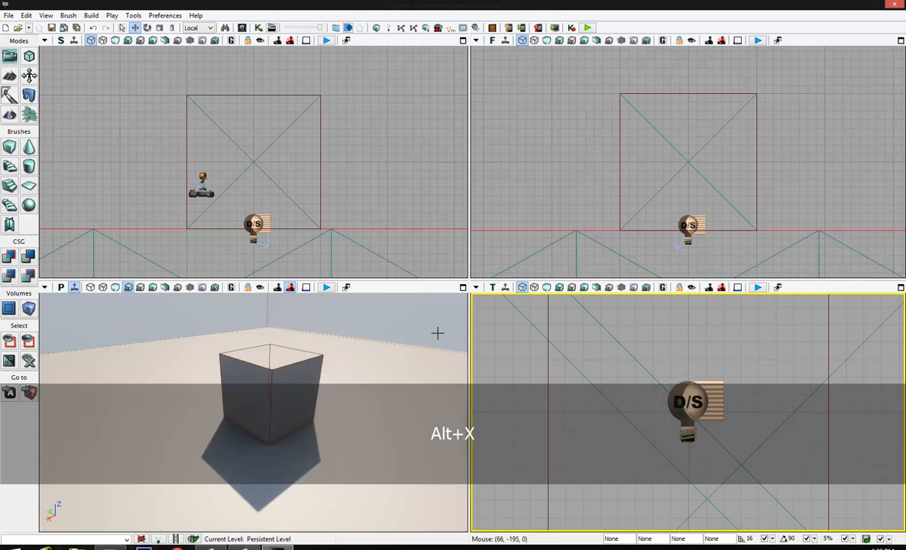
left_click(419, 340)
key("alt+x")
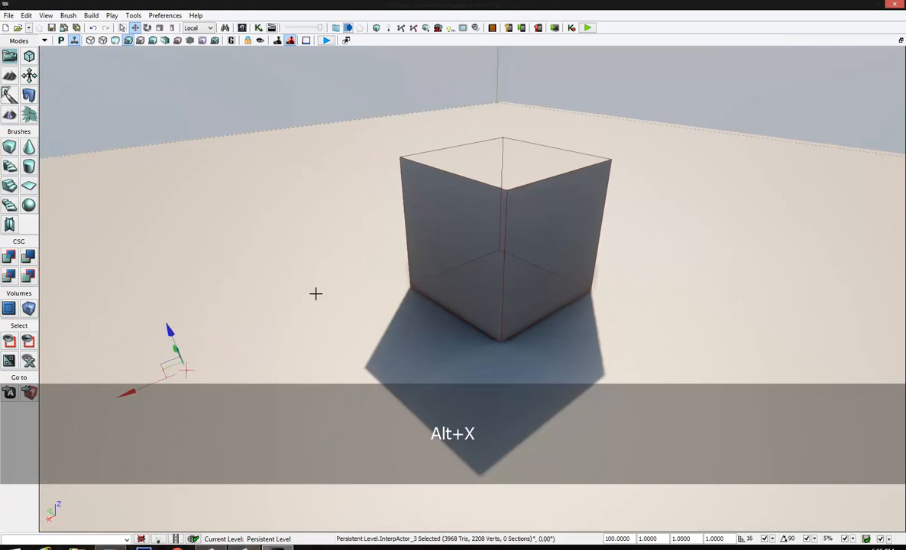
key("alt+x")
left_click(344, 164)
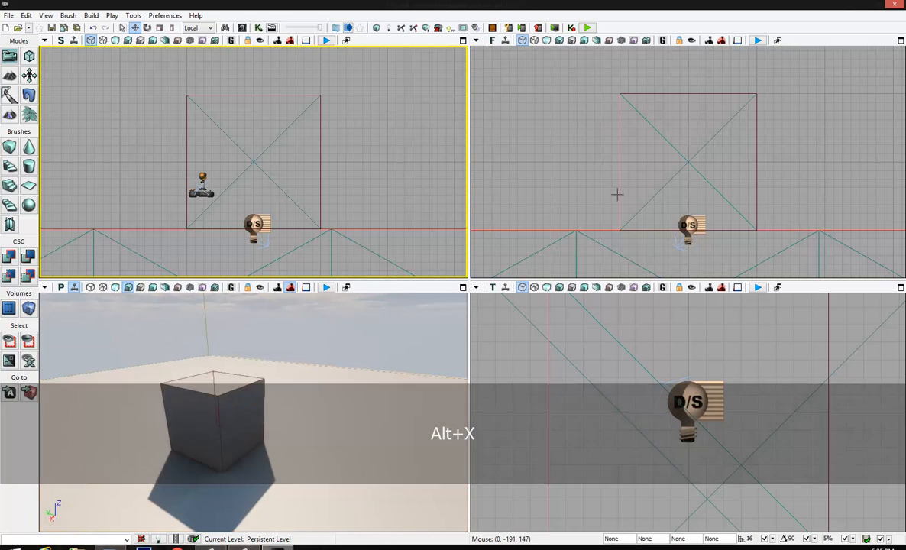
left_click(393, 336)
key("alt+x")
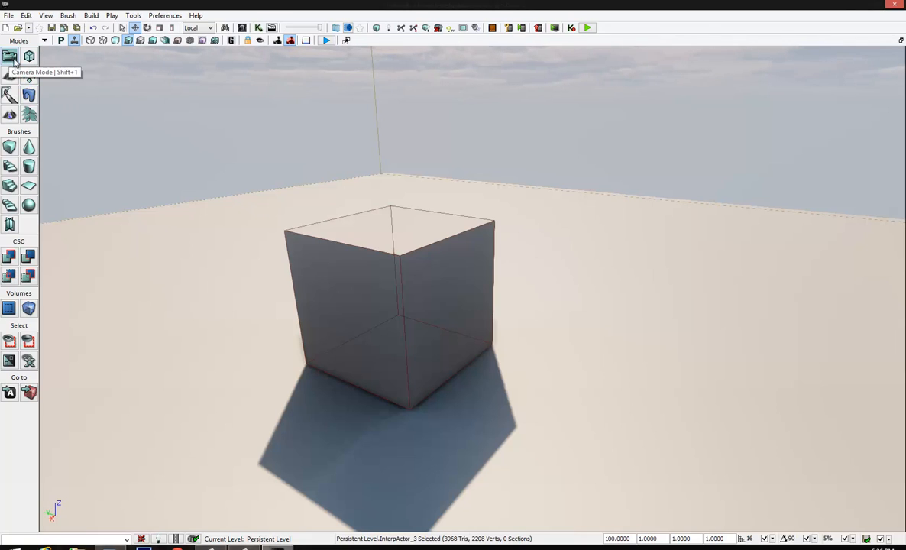
Select the builder brush surrounding the cube and move it along its red axis until it stands clear beside the cube
right_click_drag(325, 174, 257, 166)
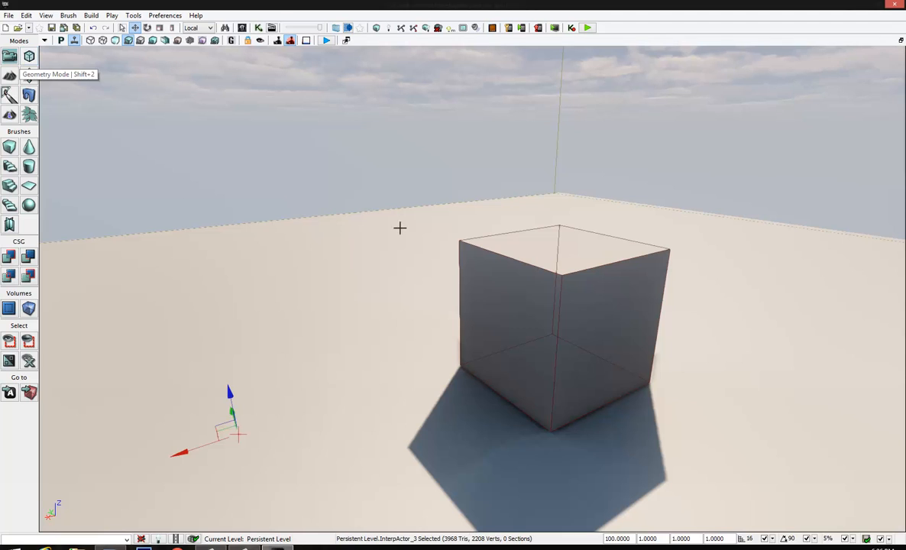
left_click(508, 258)
right_click_drag(358, 243, 340, 269)
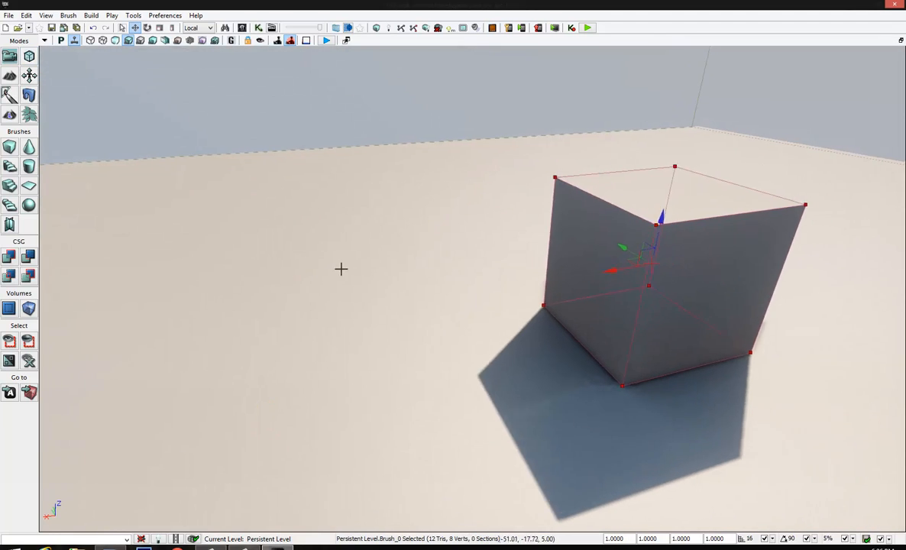
mouse_move(340, 268)
left_mouse_down()
mouse_move(384, 350)
mouse_move(412, 370)
left_mouse_up()
left_click_drag(518, 241, 275, 261)
mouse_move(369, 347)
right_mouse_down()
mouse_move(340, 367)
mouse_move(348, 324)
right_mouse_up()
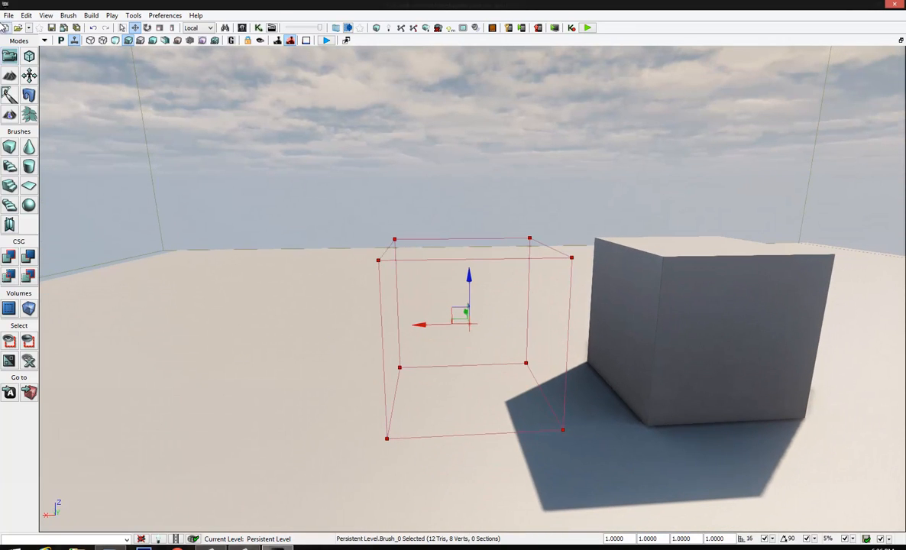
In Geometry Mode, set the reference coordinate system to World and raise the builder brush's two upper vertices farthest from the cube
left_click(29, 56)
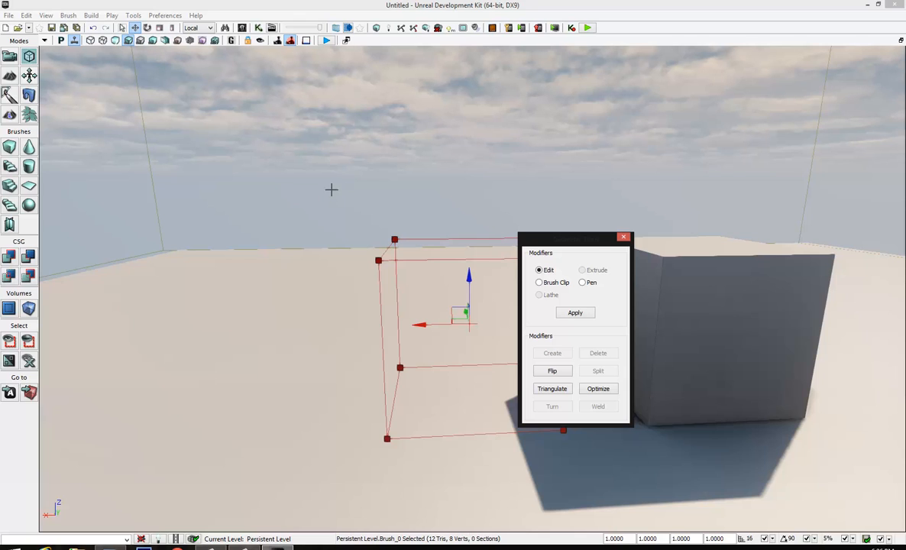
mouse_move(333, 192)
left_mouse_down("alt")
mouse_move(393, 269)
mouse_move(462, 318)
left_mouse_up("alt")
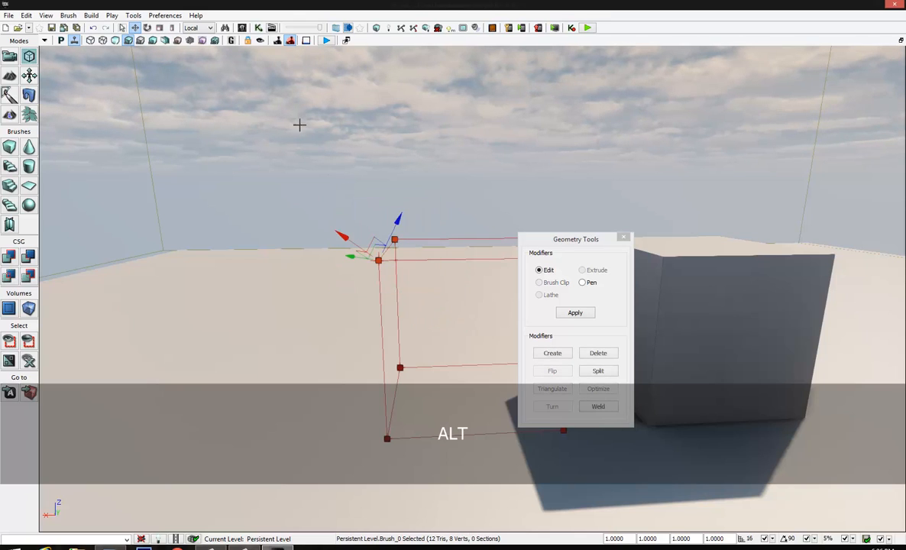
left_click(198, 28)
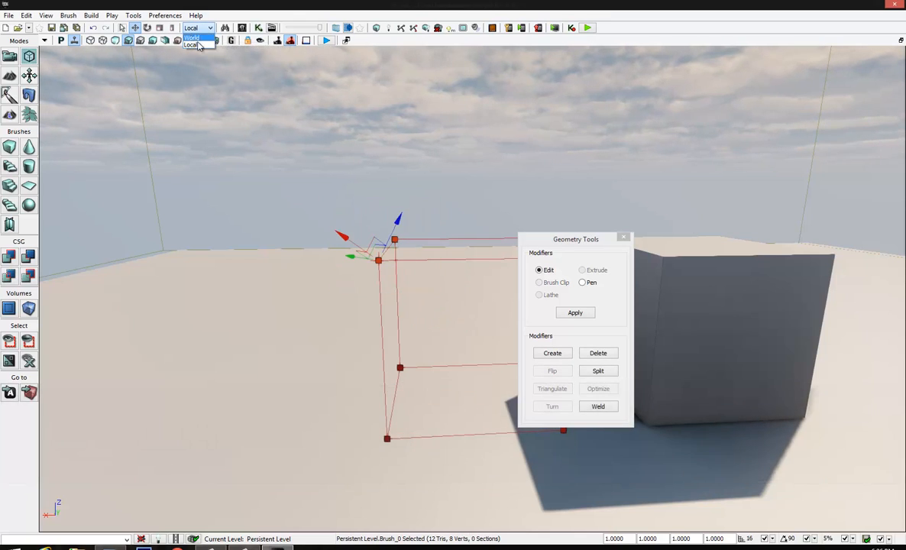
left_click(195, 44)
mouse_move(375, 223)
left_mouse_down()
mouse_move(382, 280)
mouse_move(365, 211)
mouse_move(361, 248)
mouse_move(364, 221)
left_mouse_up()
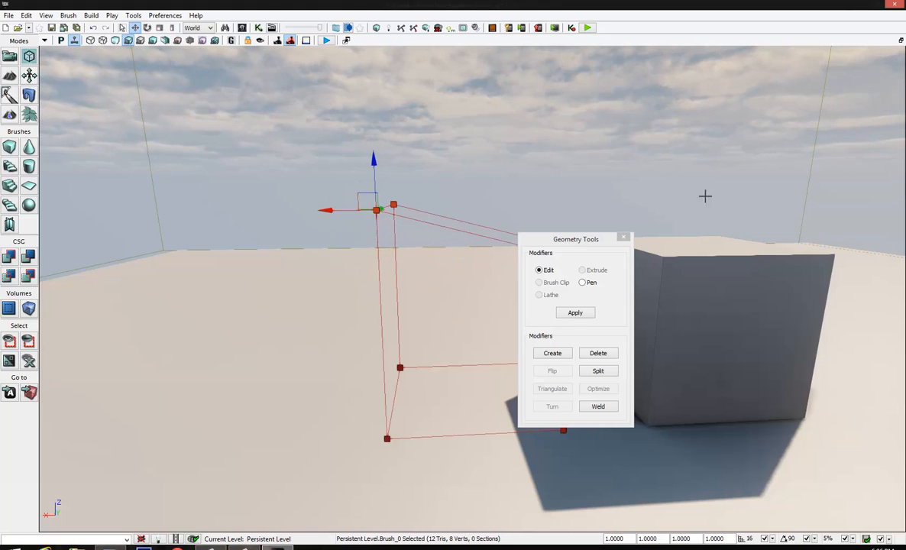
left_click(624, 238)
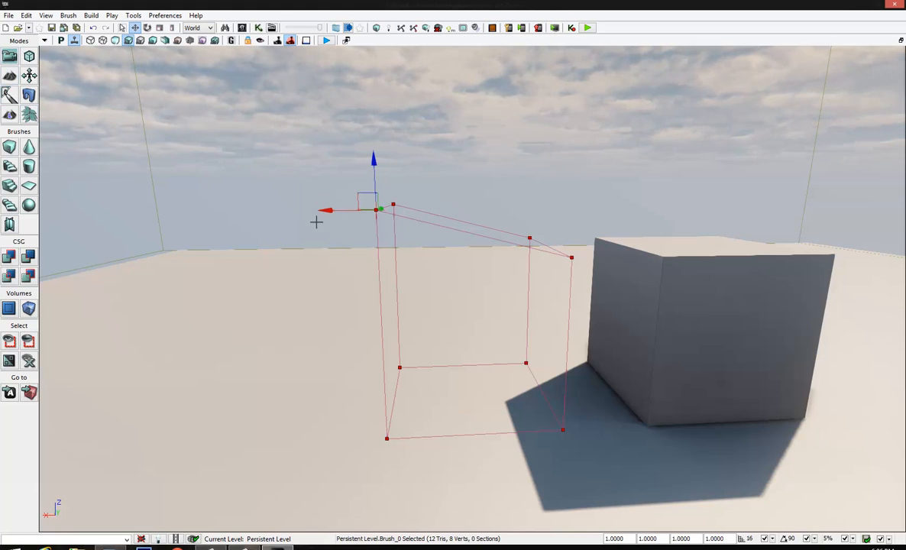
Select the solid cube mesh, view the Static Mesh Mode options, and close them
right_click_drag(315, 222, 335, 261)
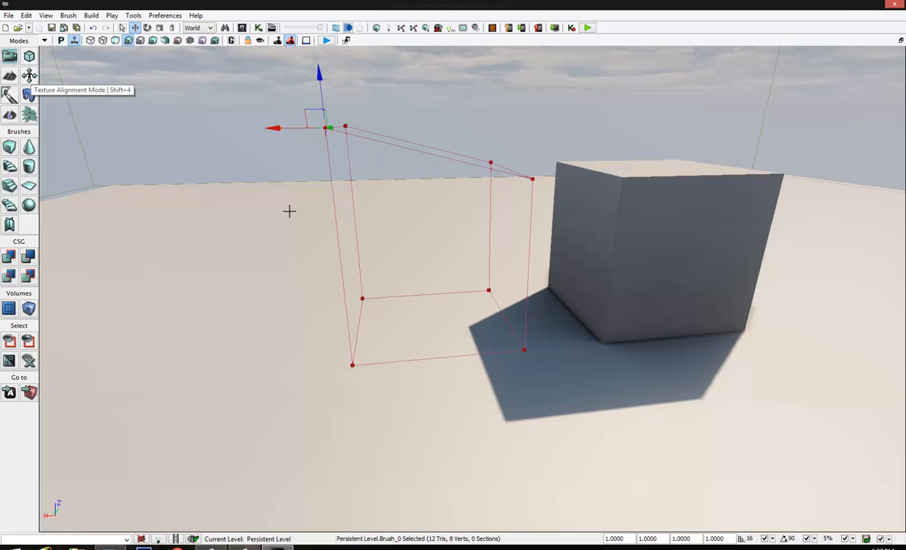
left_click(653, 225)
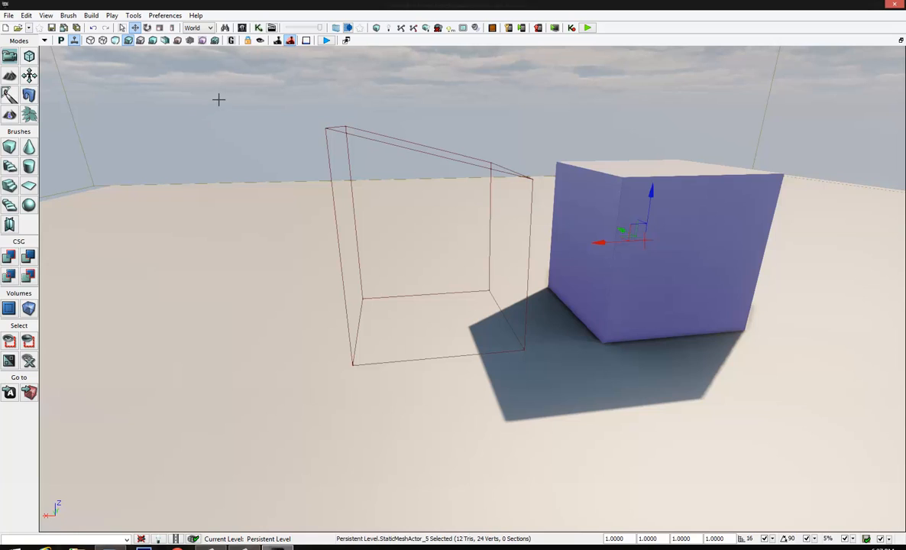
left_click(29, 95)
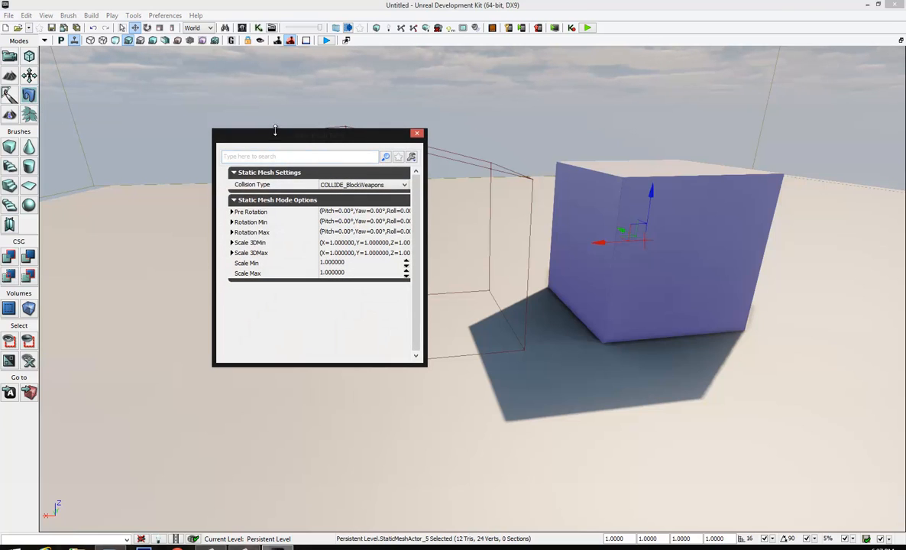
left_click_drag(272, 141, 160, 116)
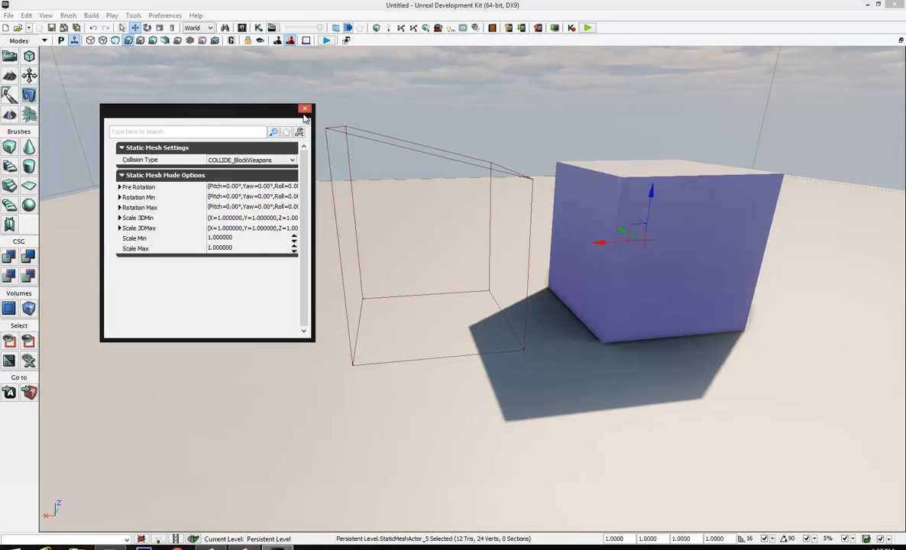
left_click(304, 109)
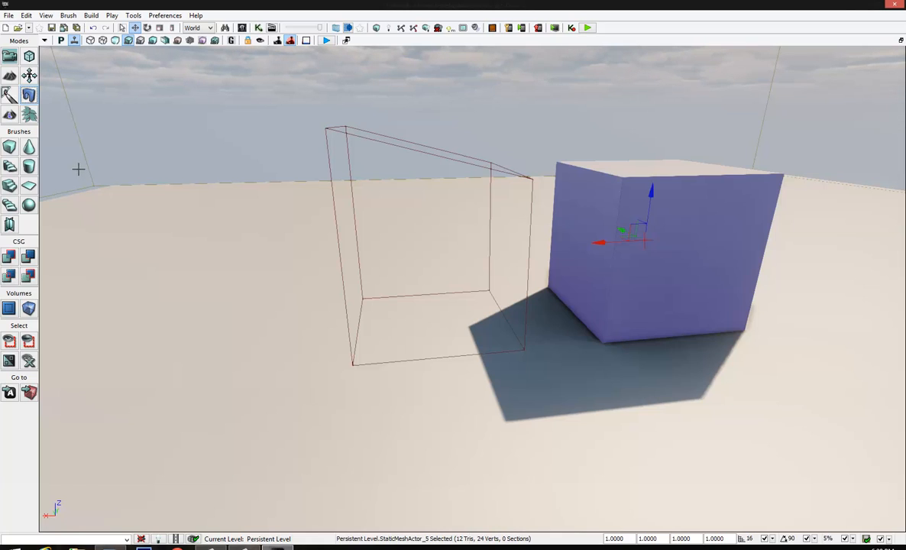
Select the builder brush and switch it through cube, cone, curved staircase, cylinder, linear staircase and sheet shapes, ending with the cube
left_click(353, 134)
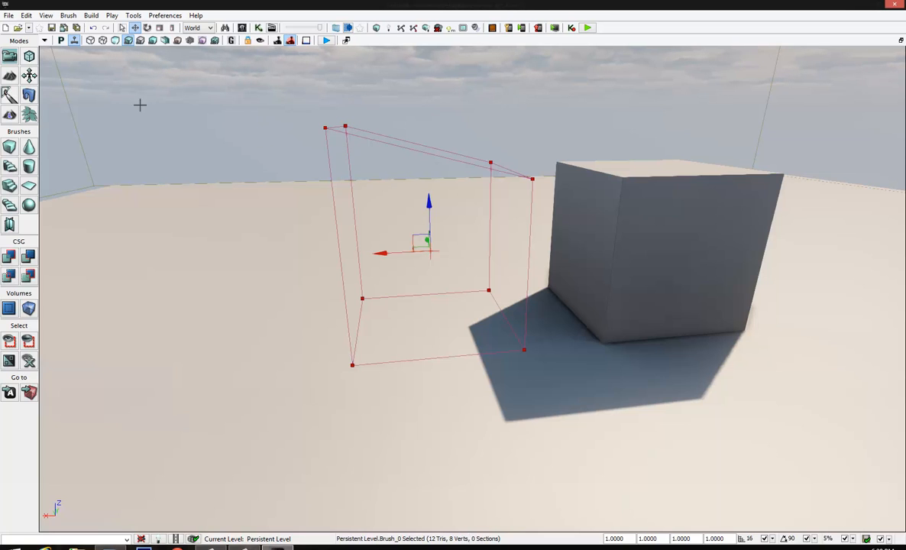
left_click(10, 147)
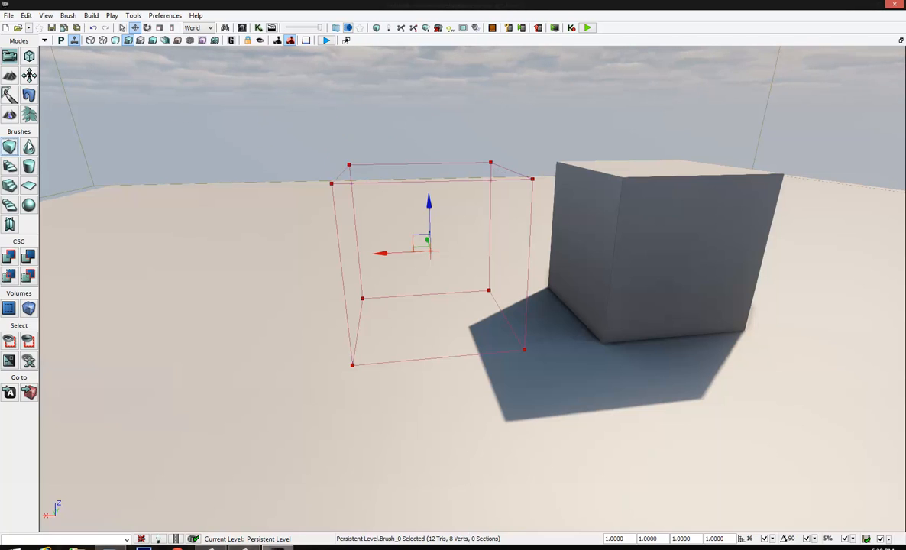
left_click(29, 146)
left_click(9, 166)
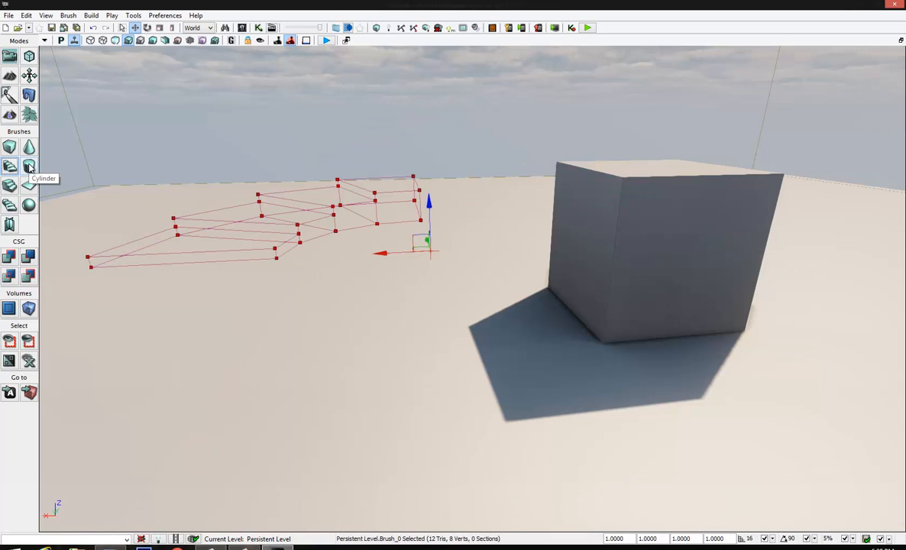
left_click(29, 166)
left_click(9, 185)
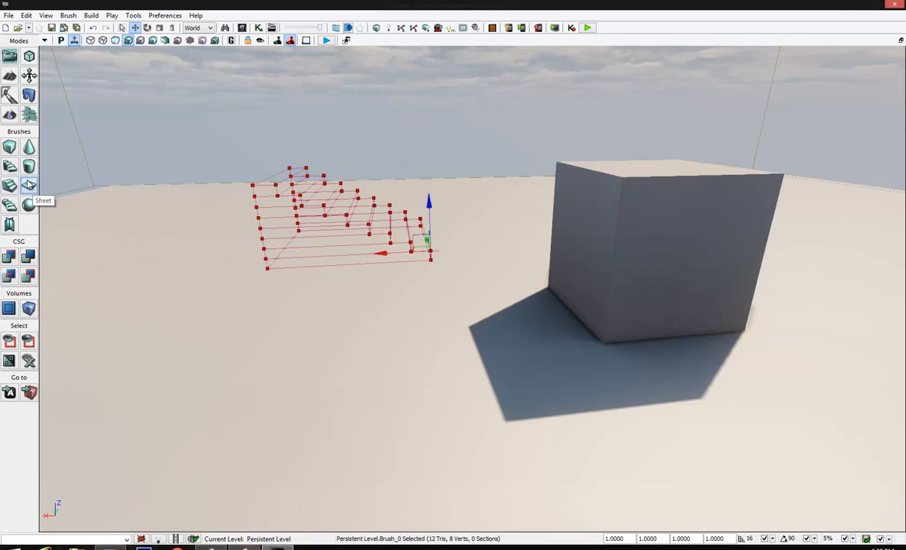
left_click(29, 185)
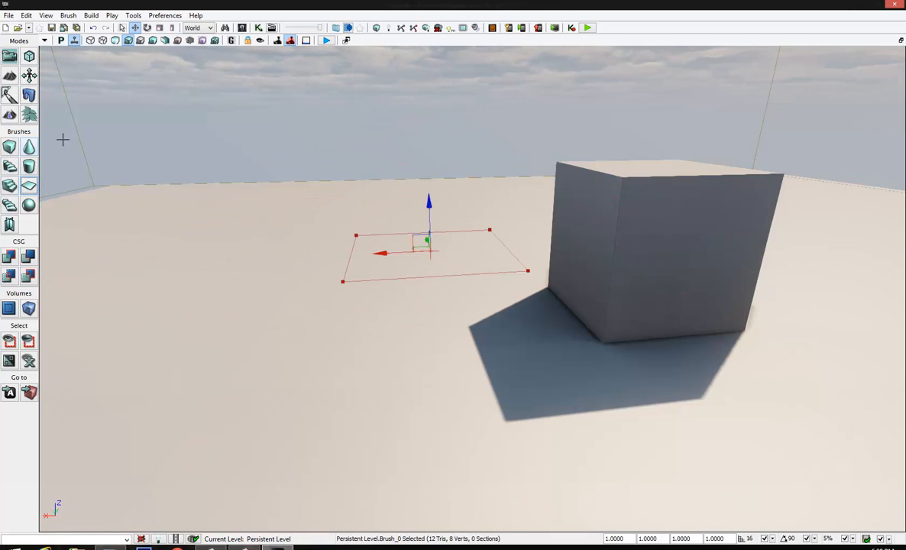
left_click(10, 146)
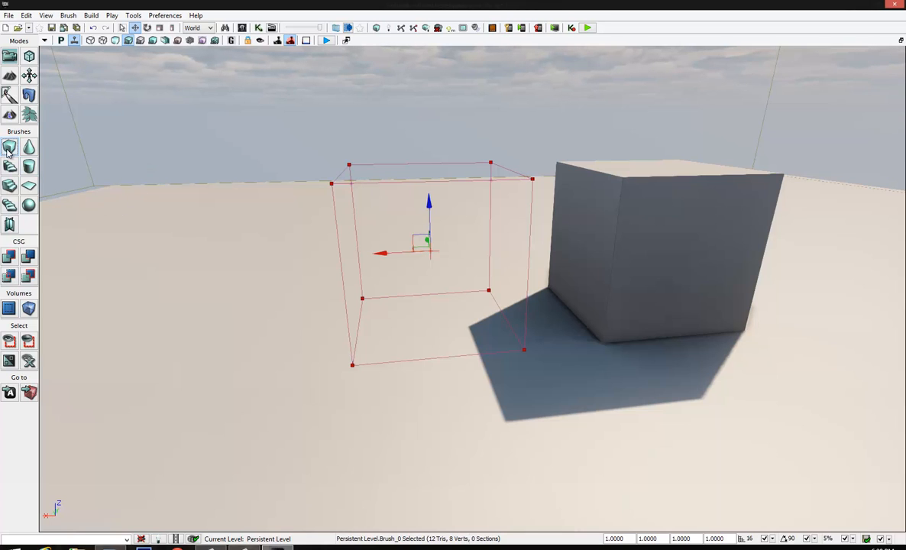
View the build properties of the cube brush and the curved staircase brush, closing each without building
right_click(6, 148)
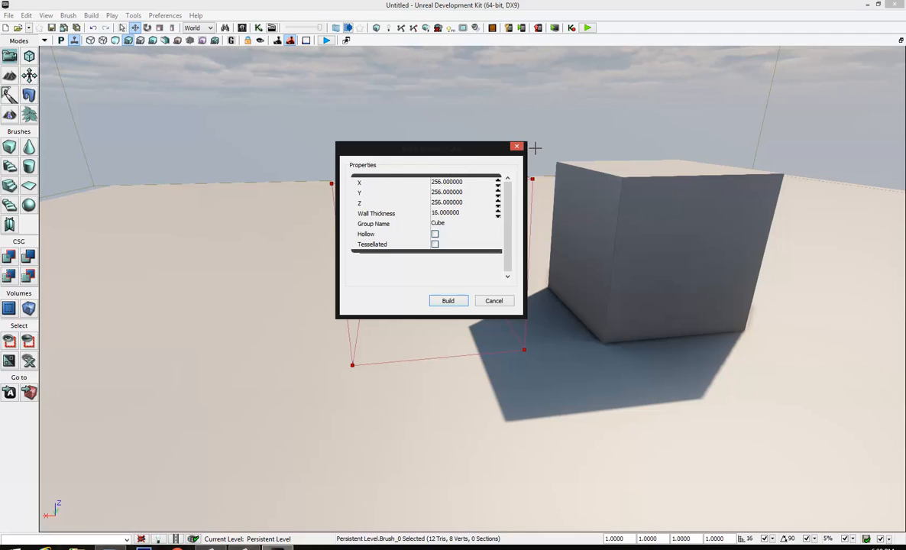
left_click(517, 146)
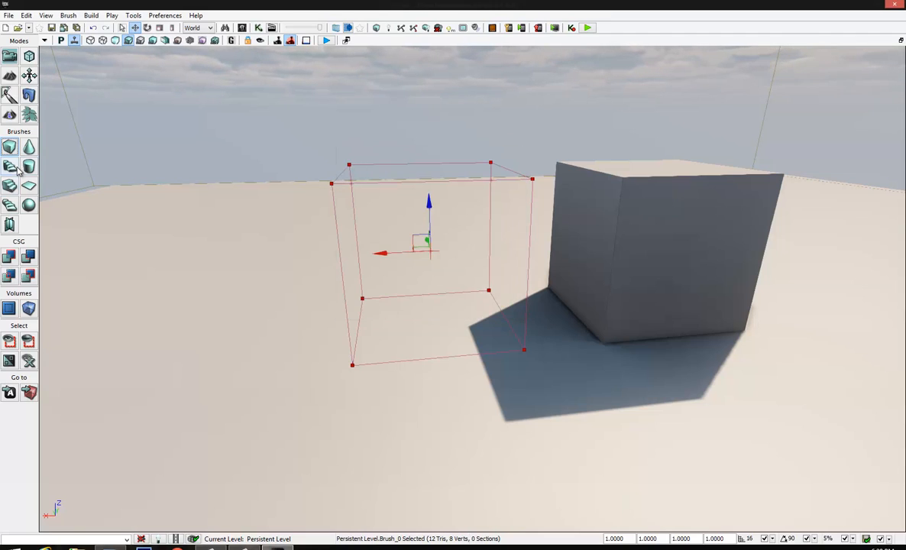
right_click(19, 168)
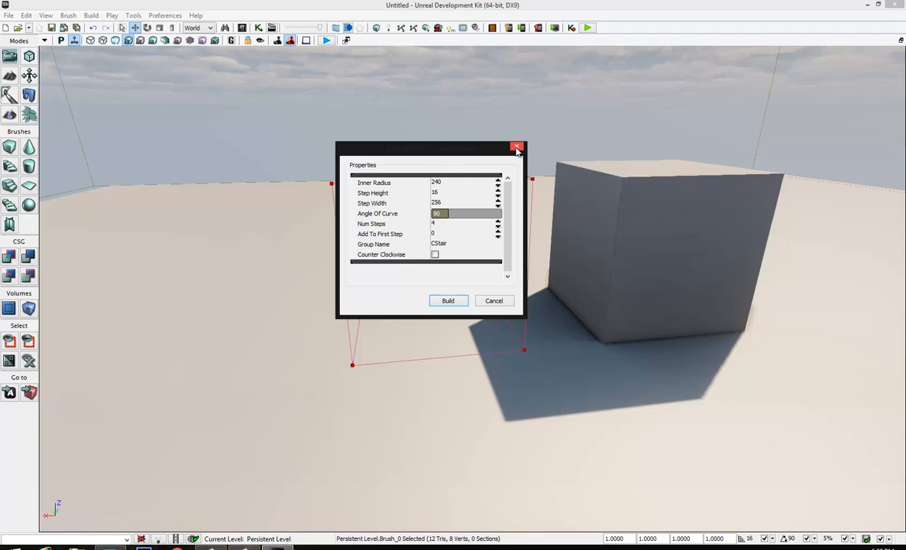
left_click(516, 148)
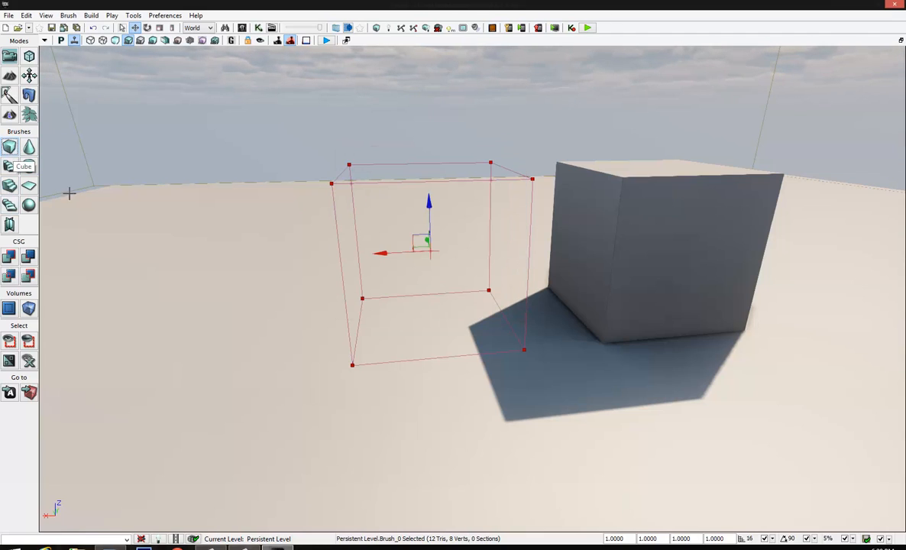
From the cube builder brush, create a solid block with CSG Add, remove it with CSG Subtract, and add it again
mouse_move(356, 208)
right_mouse_down()
mouse_move(275, 250)
mouse_move(317, 342)
mouse_move(340, 433)
mouse_move(335, 324)
mouse_move(361, 370)
mouse_move(289, 221)
mouse_move(549, 222)
right_mouse_up()
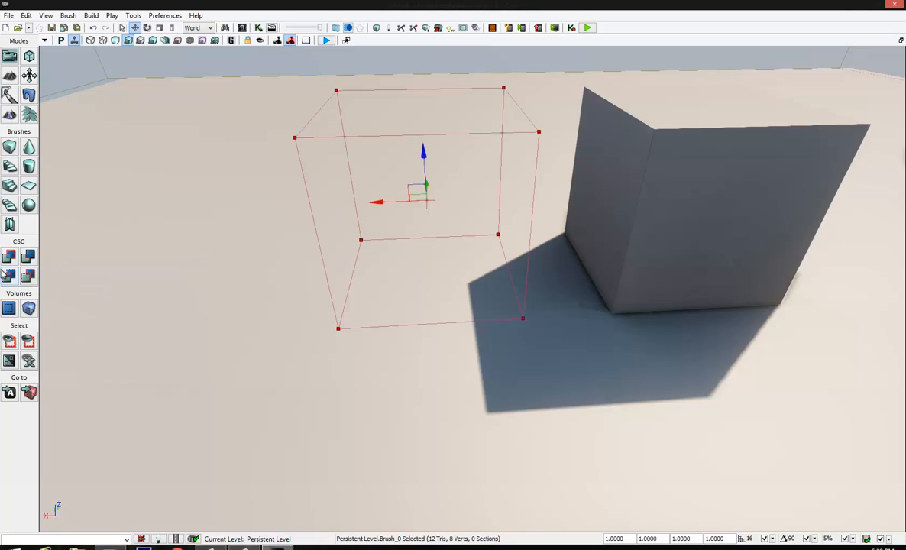
left_click(10, 256)
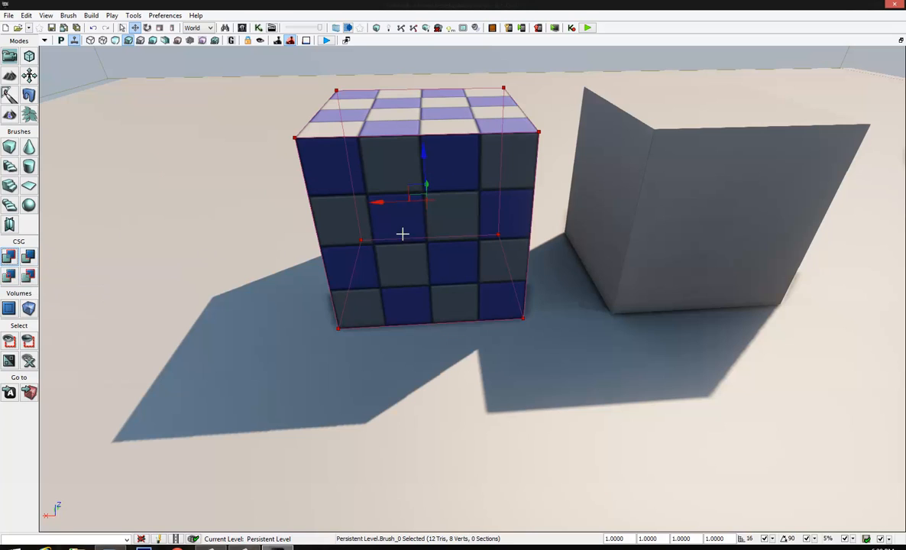
left_click(29, 258)
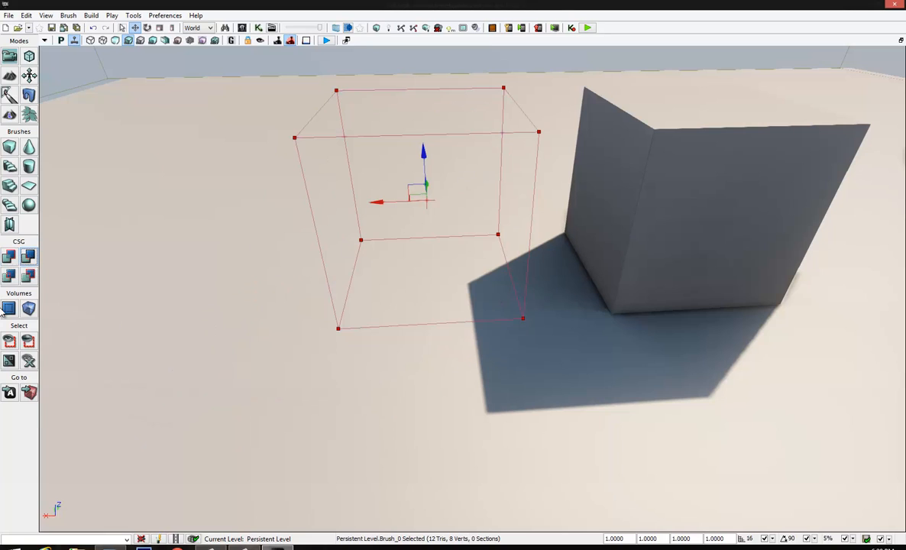
left_click(8, 260)
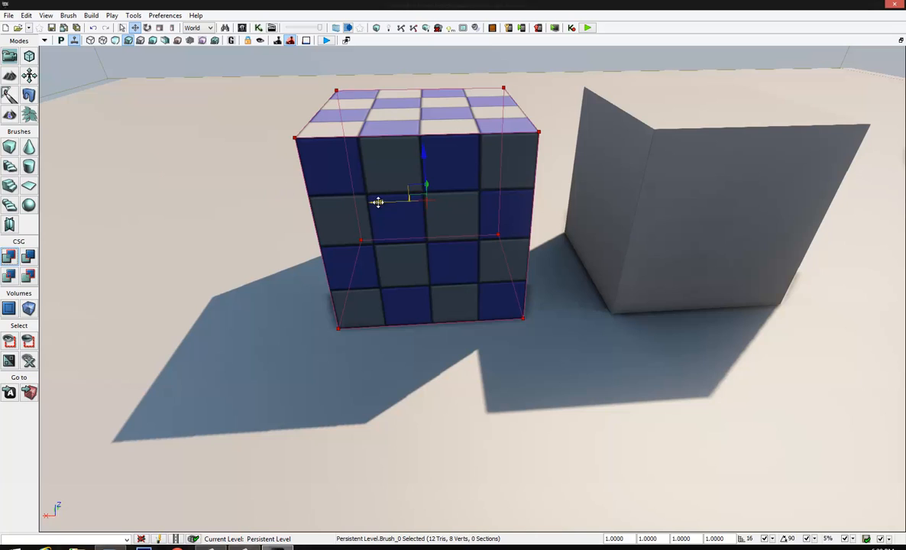
Move the builder brush along its red axis until it half overlaps the block, and try CSG Intersect and Deintersect
left_click_drag(377, 201, 283, 203)
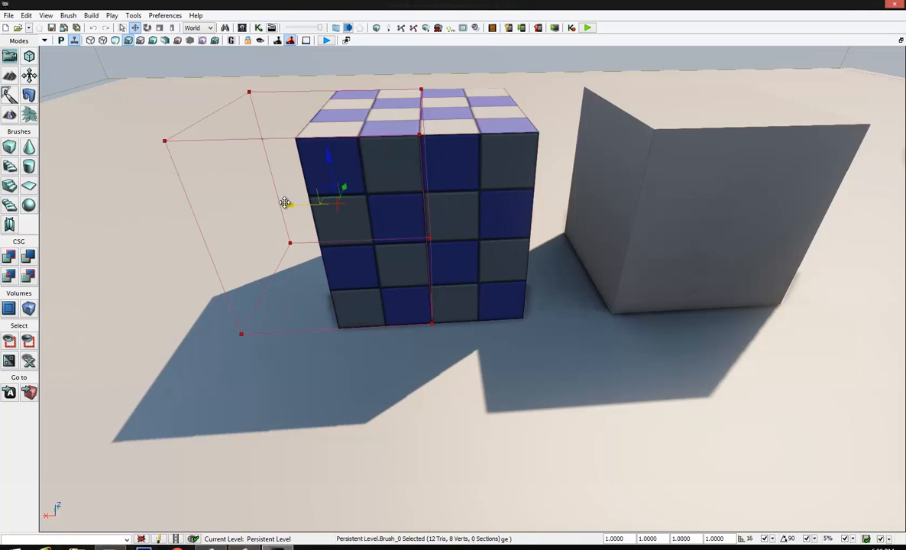
left_click(9, 274)
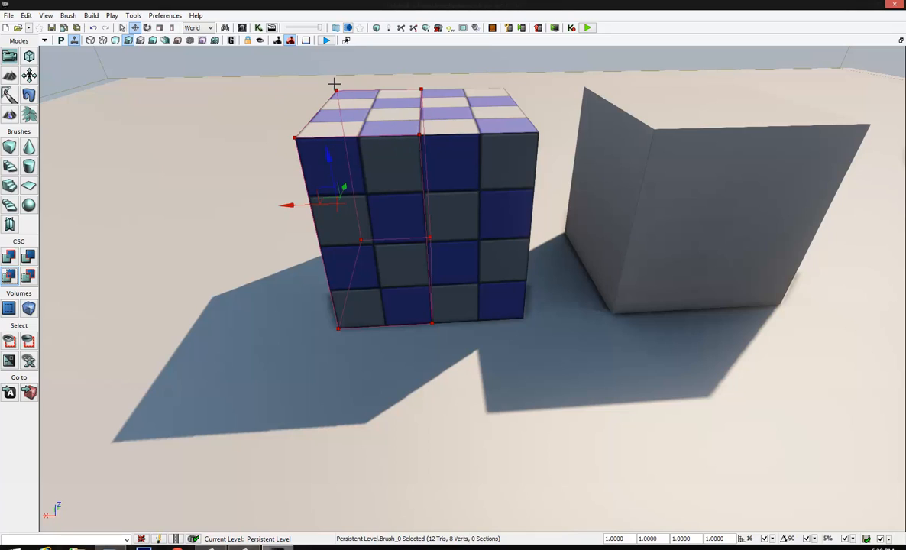
left_click(29, 276)
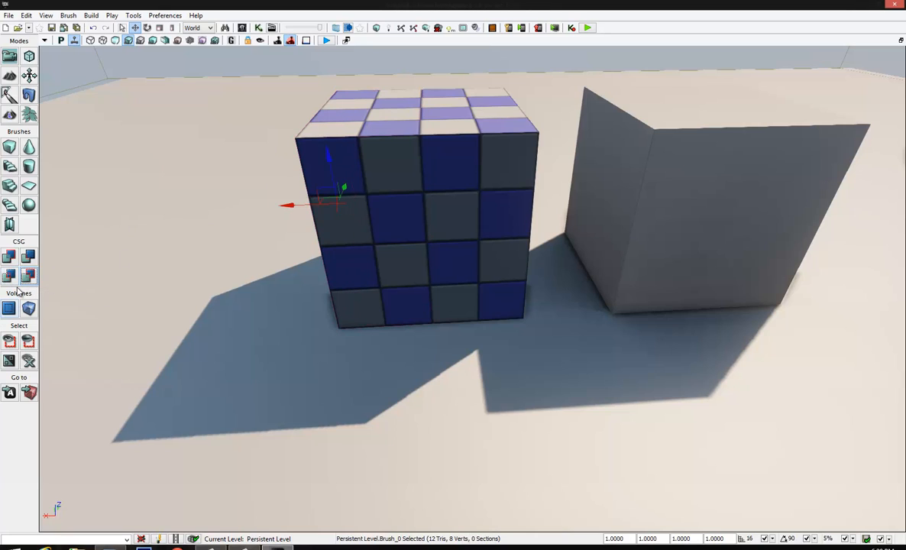
Undo the deintersection, the intersection, the builder brush move and the last added block
key("ctrl")
key("ctrl+z")
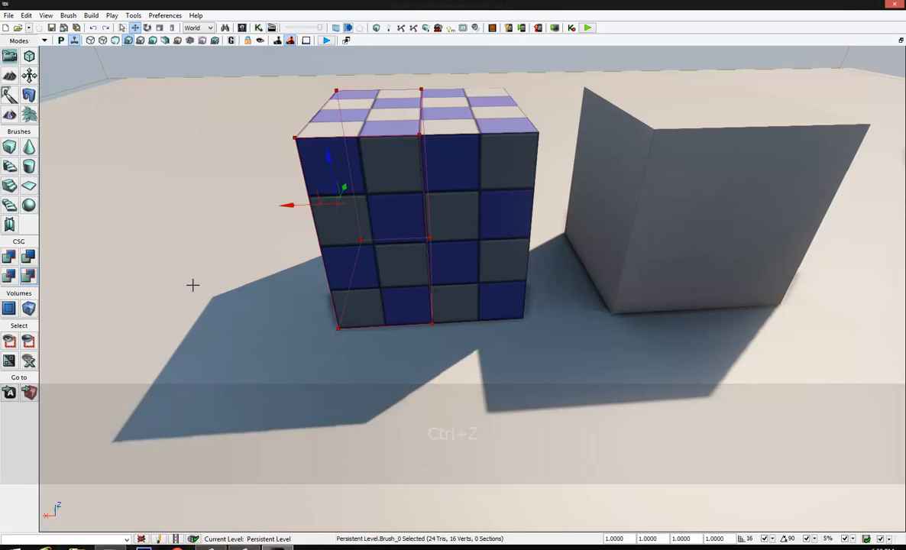
key("ctrl+z")
key("ctrl+z")
key("ctrl+z")
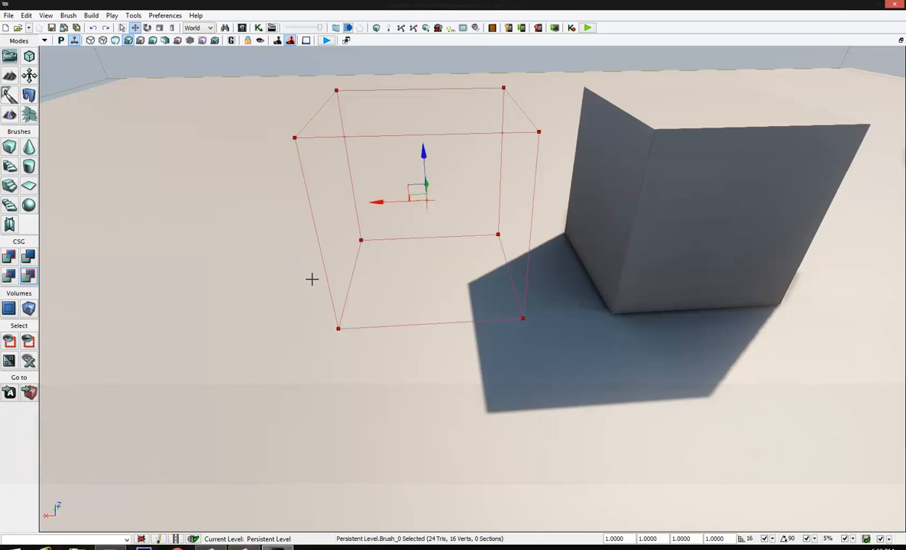
Repeat CSG Add at the builder brush's original position and carve the block away with CSG Subtract
key("ctrl")
key("ctrl+a")
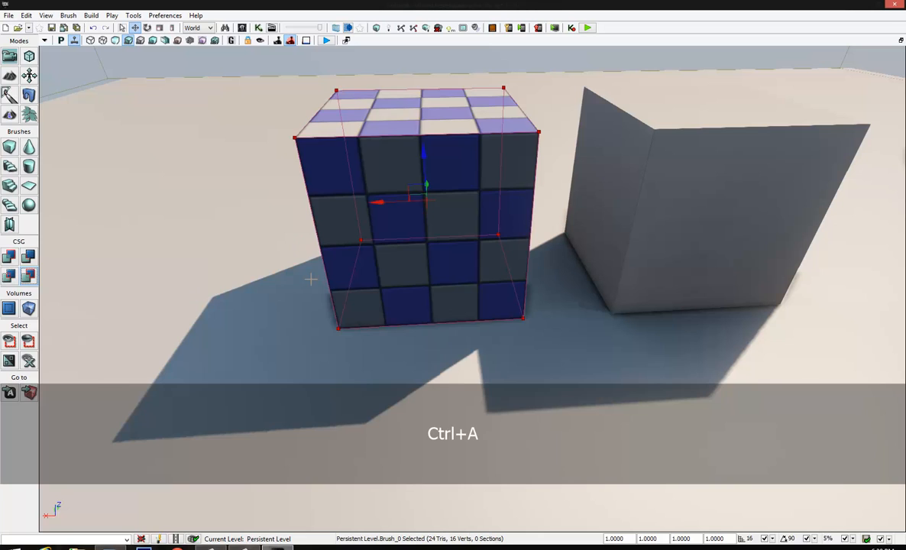
key("ctrl+s")
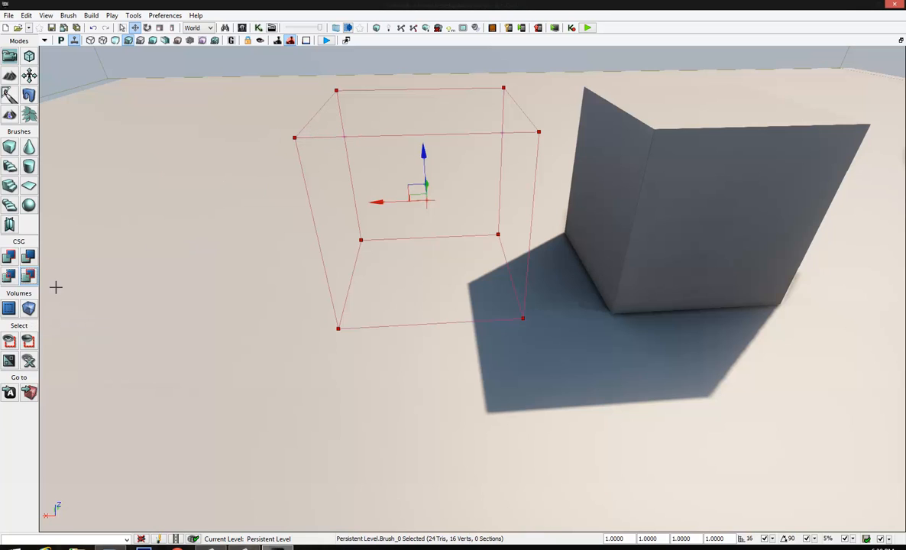
View the list of available volume types and close it without adding a volume
right_click(28, 307)
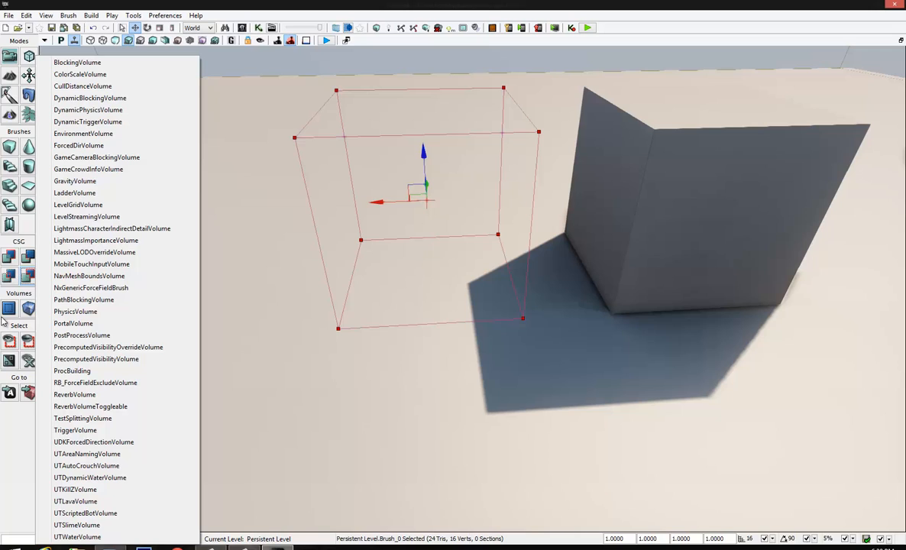
left_click(18, 438)
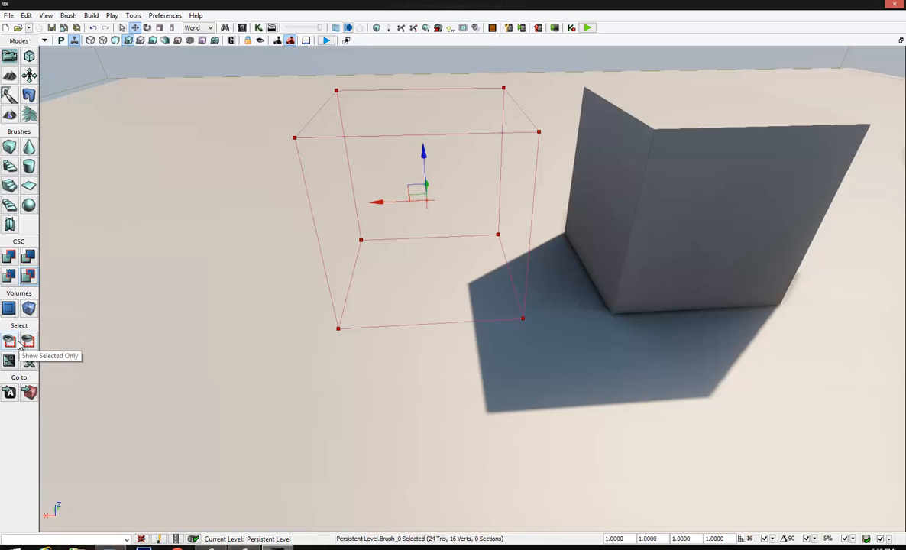
Select the solid cube mesh and try Show Selected Only and Hide Selected on it, undoing each
left_click(707, 208)
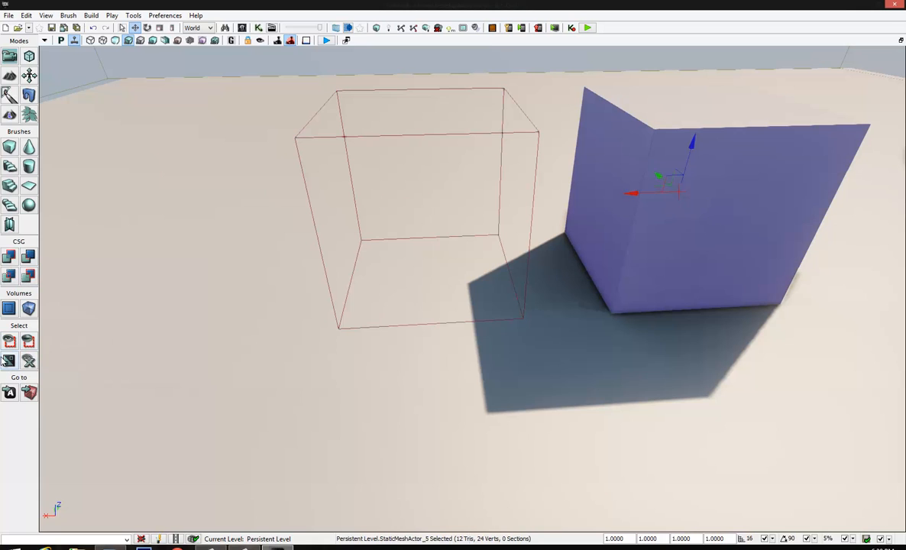
left_click(10, 341)
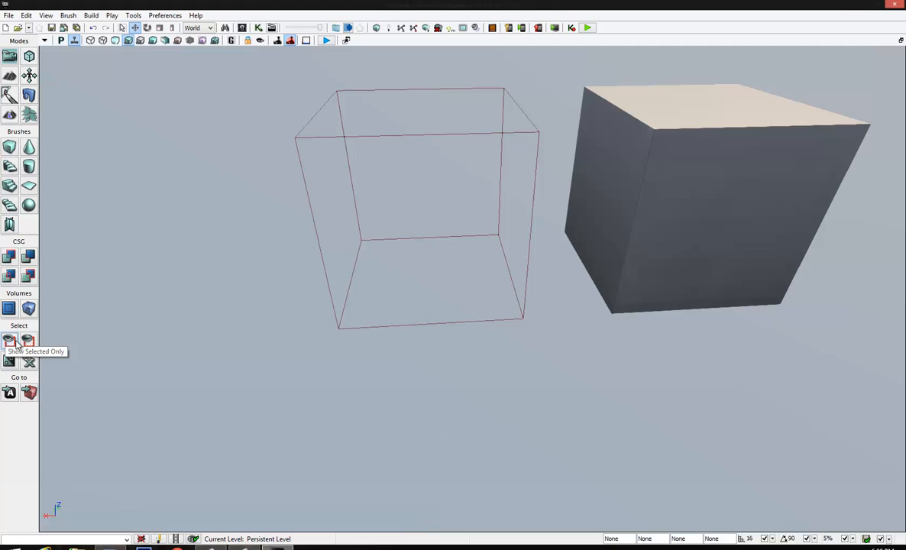
key("ctrl+z")
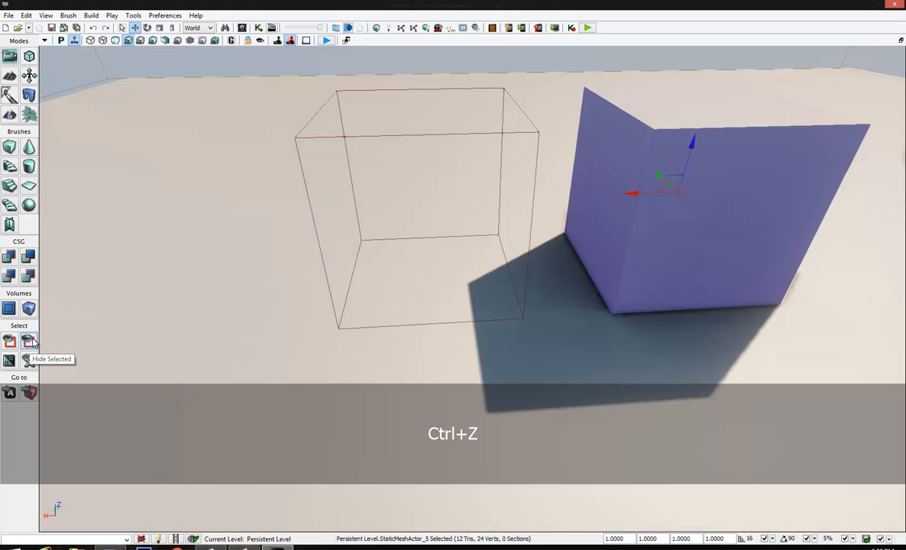
left_click(33, 342)
key("ctrl+z")
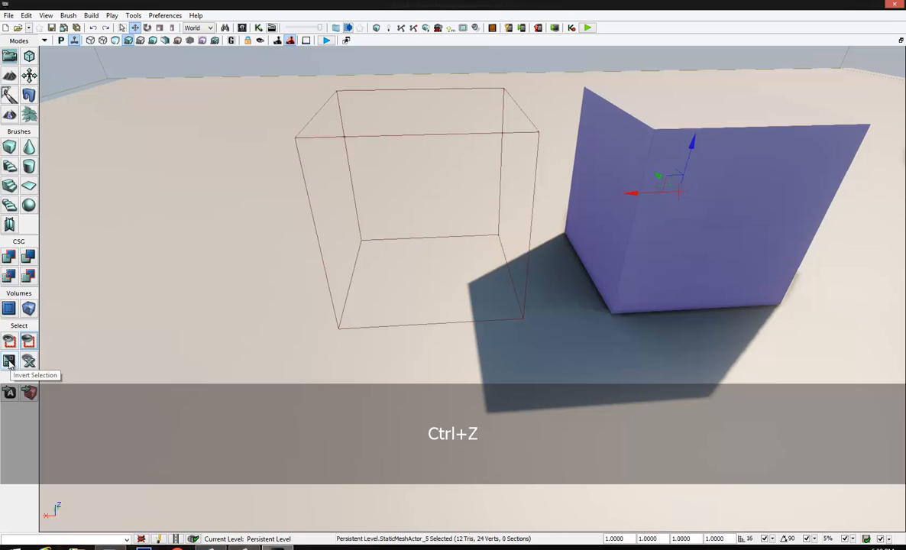
Invert the selection to everything except the solid cube mesh, hide those actors, and show all actors again
left_click(10, 363)
left_click(9, 362)
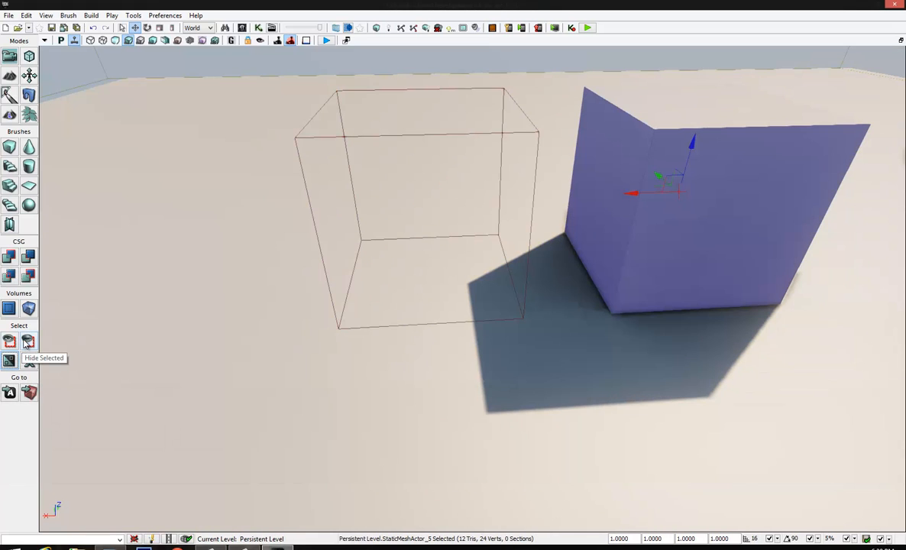
left_click(10, 362)
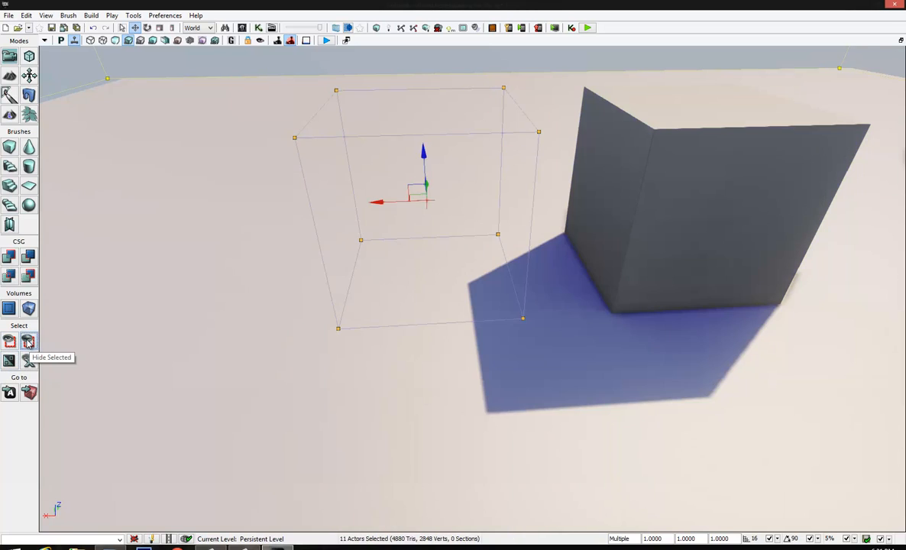
left_click(29, 341)
left_click(28, 360)
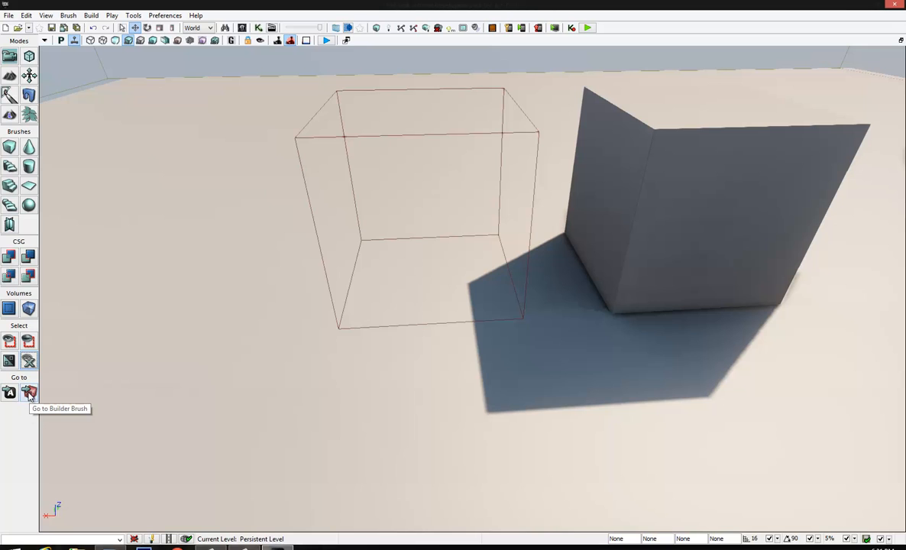
Bring the builder brush into view with Go to Builder Brush and look around it
left_click(29, 392)
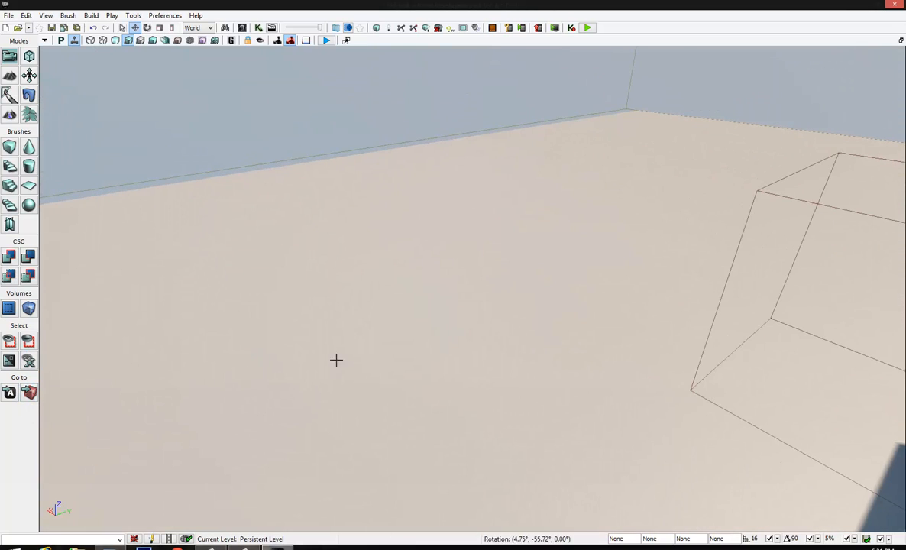
left_click(30, 395)
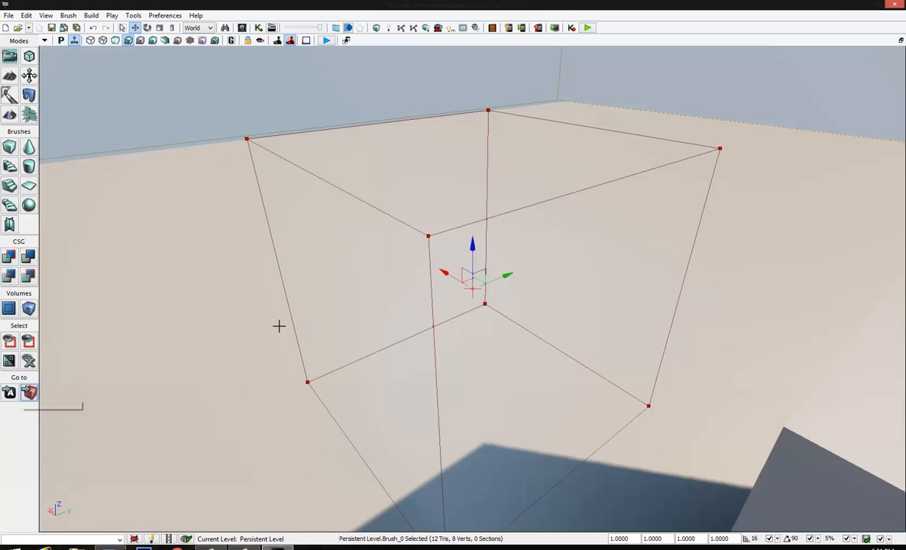
mouse_move(279, 325)
right_mouse_down()
mouse_move(604, 305)
mouse_move(448, 246)
right_mouse_up()
left_click_drag(446, 231, 439, 370)
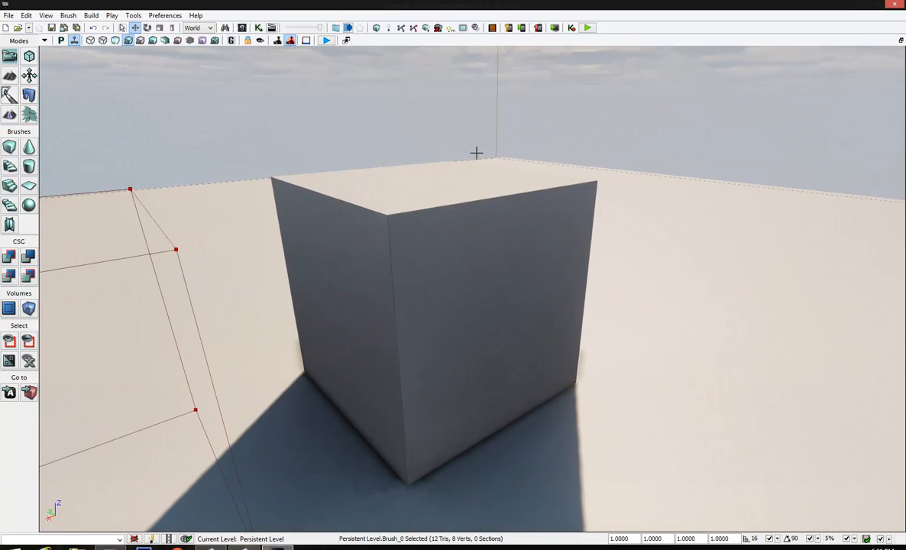
Select the solid cube mesh and, from a view facing away, bring it back into view with Go to Actor
left_click(474, 155)
left_click(471, 221)
mouse_move(471, 221)
right_mouse_down()
mouse_move(226, 262)
mouse_move(63, 261)
mouse_move(38, 244)
right_mouse_up()
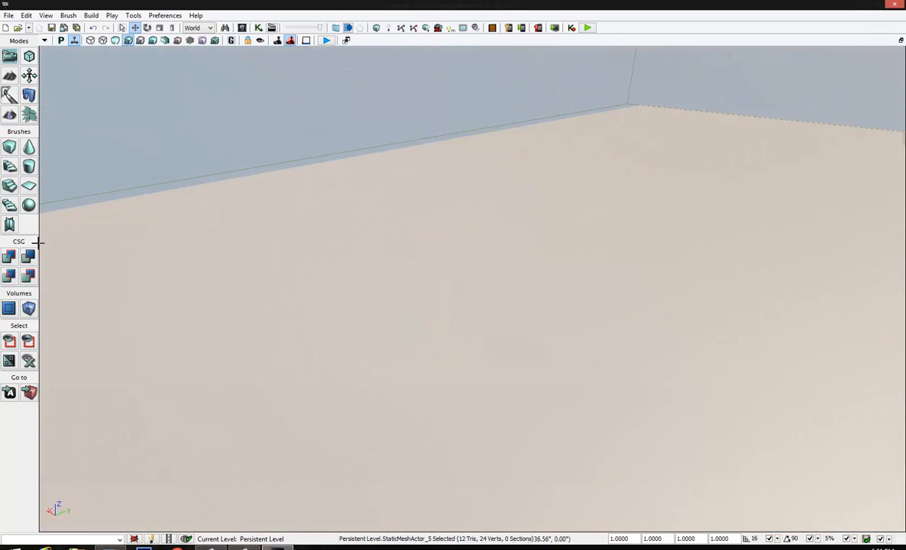
left_click(9, 393)
scroll(491, 296, "up", 2)
right_click_drag(492, 295, 449, 320)
left_click_drag(449, 319, 88, 151)
right_click_drag(416, 280, 415, 291)
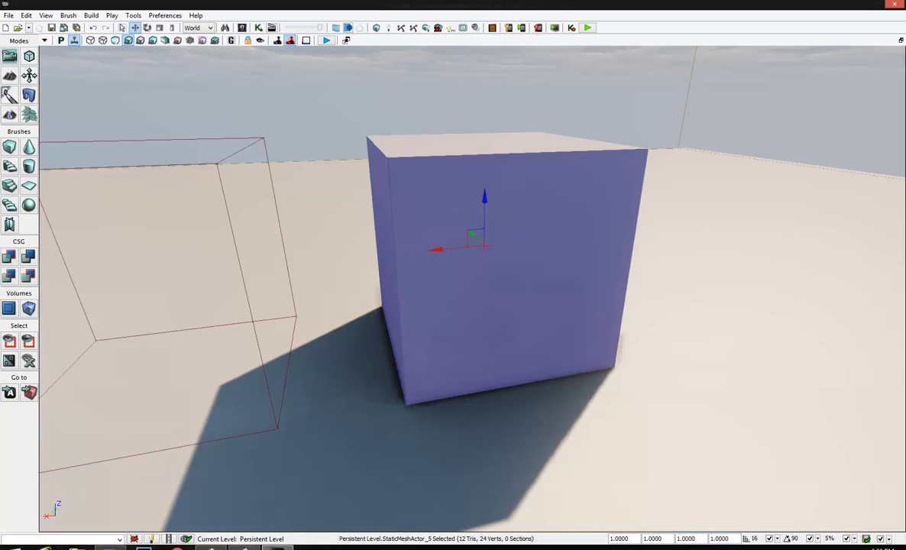
Open the selected cube mesh's overall draw scale value for editing
left_click(622, 538)
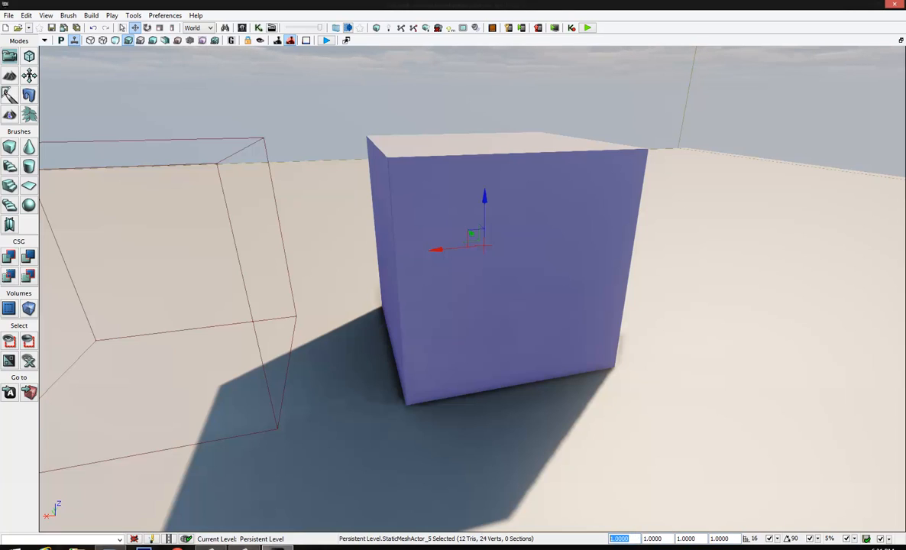